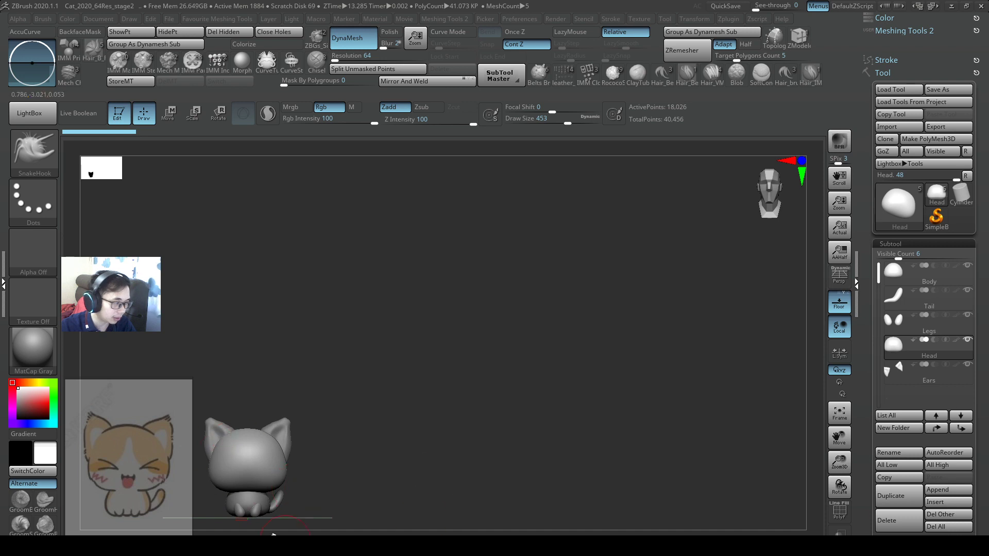
- Align the cat model over the reference drawing and choose the ClayBuildup brush with a draw size of 112
{"action": "left_click_drag", "start_coordinate": [351, 447], "coordinate": [379, 414], "text": "alt"}
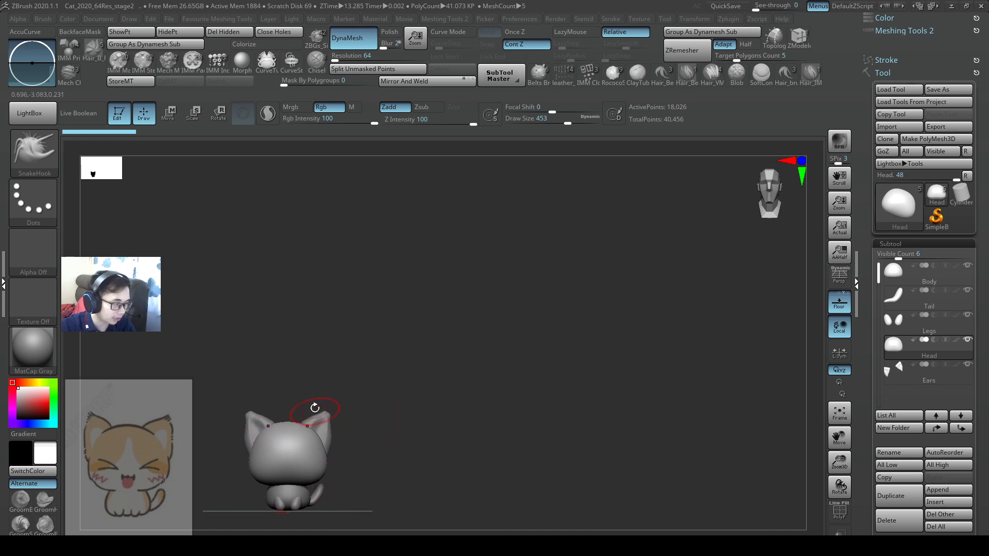
{"action": "left_click_drag", "start_coordinate": [292, 403], "coordinate": [148, 421], "text": "alt"}
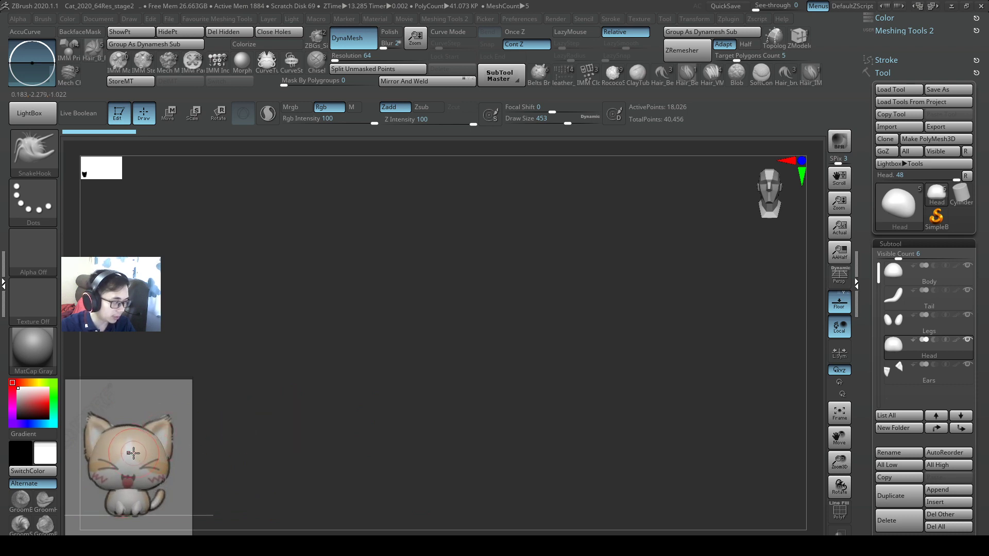
{"action": "key", "text": "b"}
{"action": "key", "text": "c"}
{"action": "key", "text": "b"}
{"action": "key", "text": "s"}
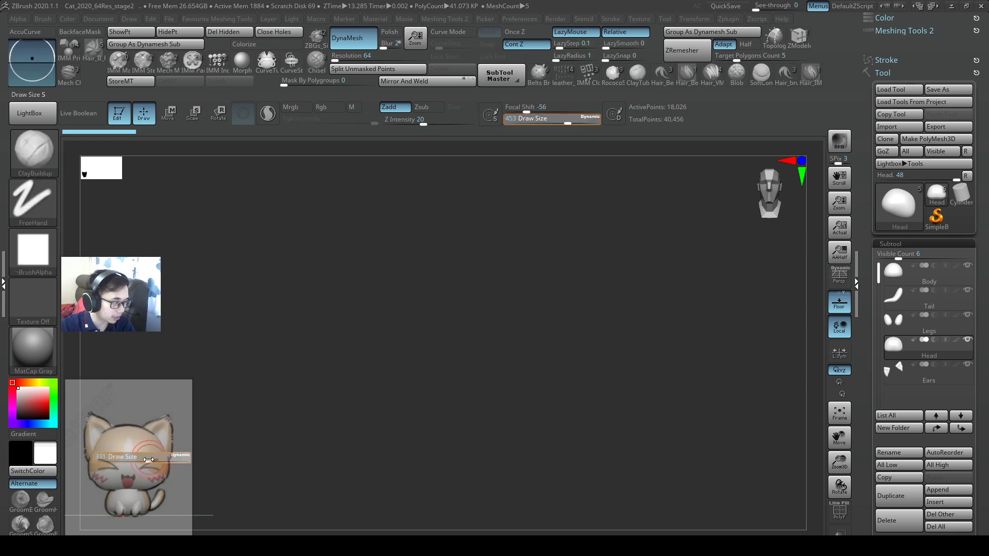
{"action": "left_click_drag", "start_coordinate": [131, 463], "coordinate": [137, 462]}
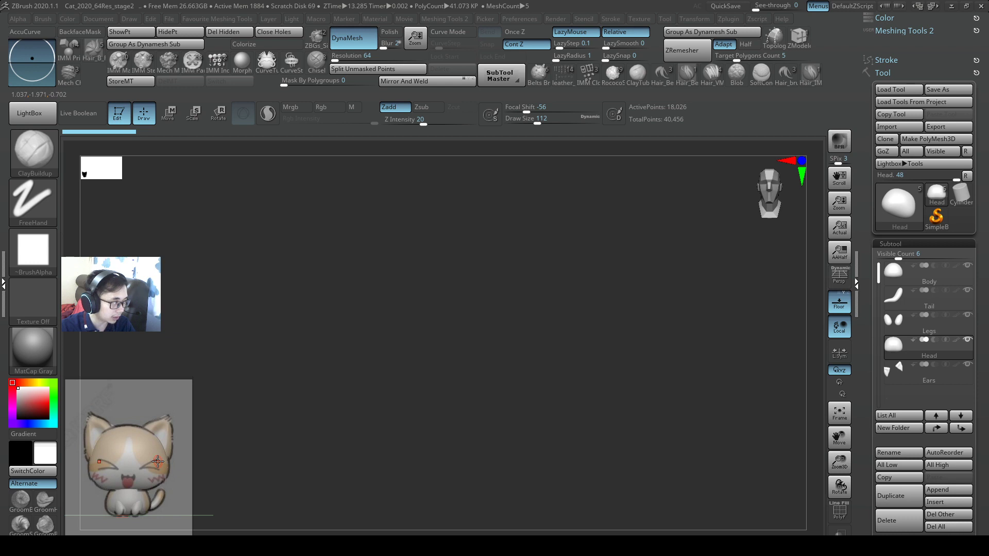
- Mask slanted eyebrow strokes symmetrically on the head with a draw size of 59, tapering them toward the outer ends
{"action": "key", "text": "s"}
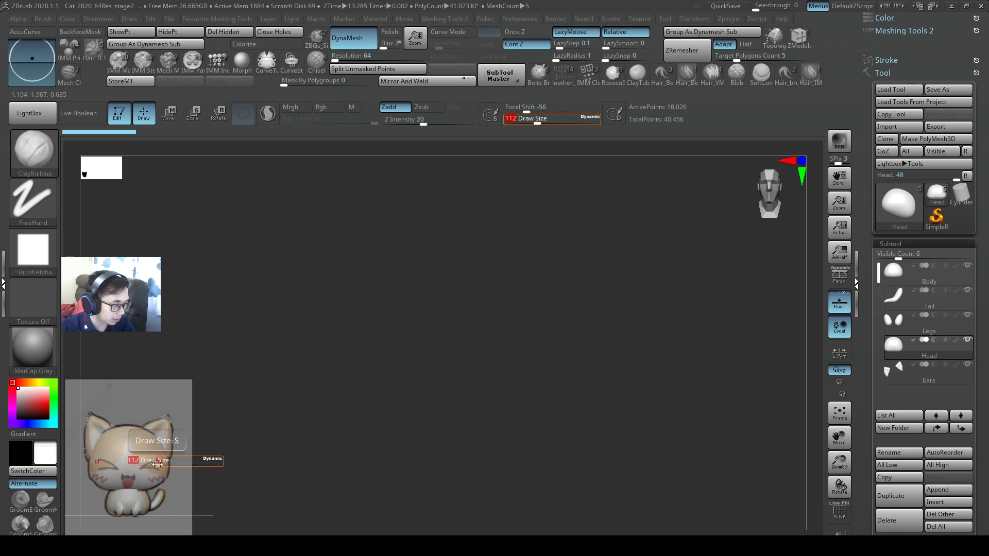
{"action": "key", "text": "ctrl"}
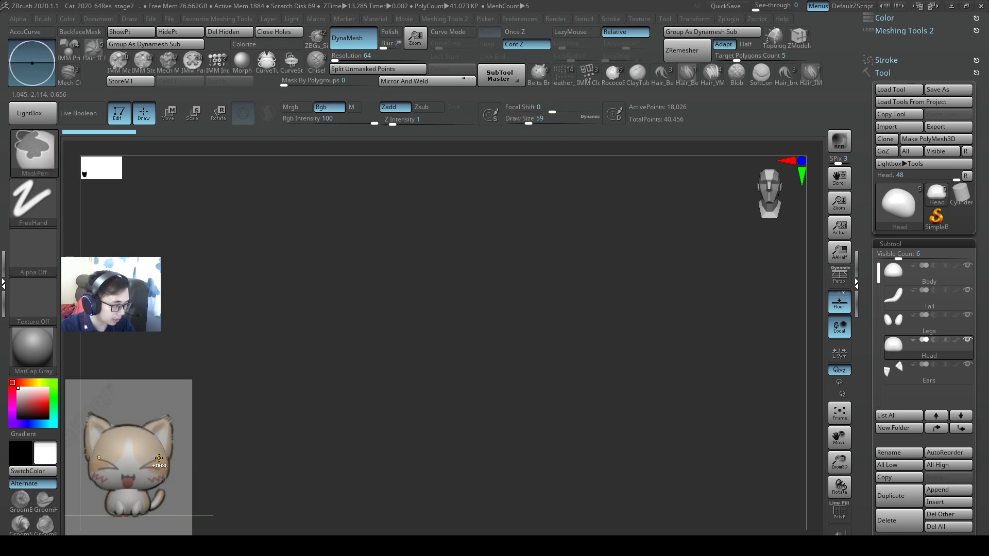
{"action": "left_click_drag", "start_coordinate": [141, 469], "coordinate": [190, 454], "text": "ctrl"}
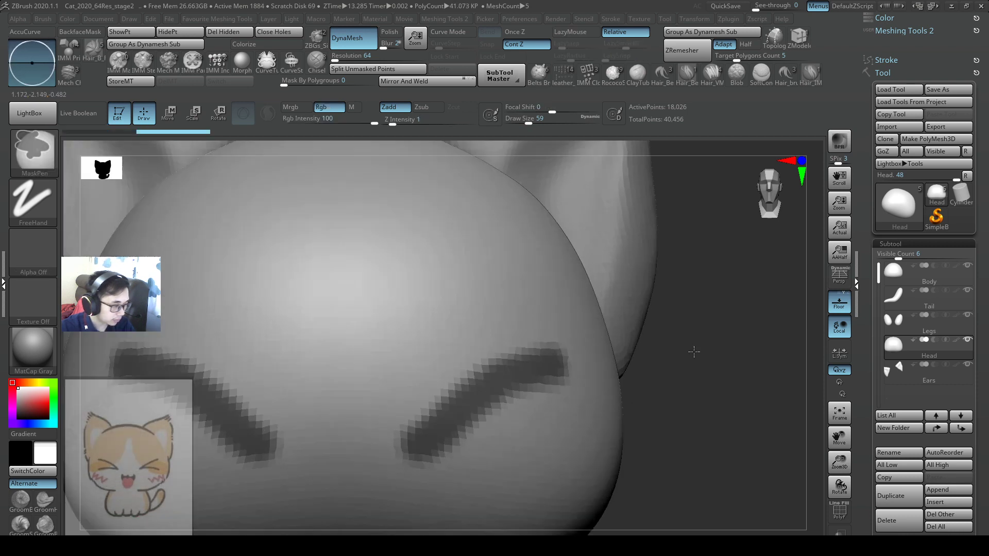
{"action": "key", "text": "ctrl"}
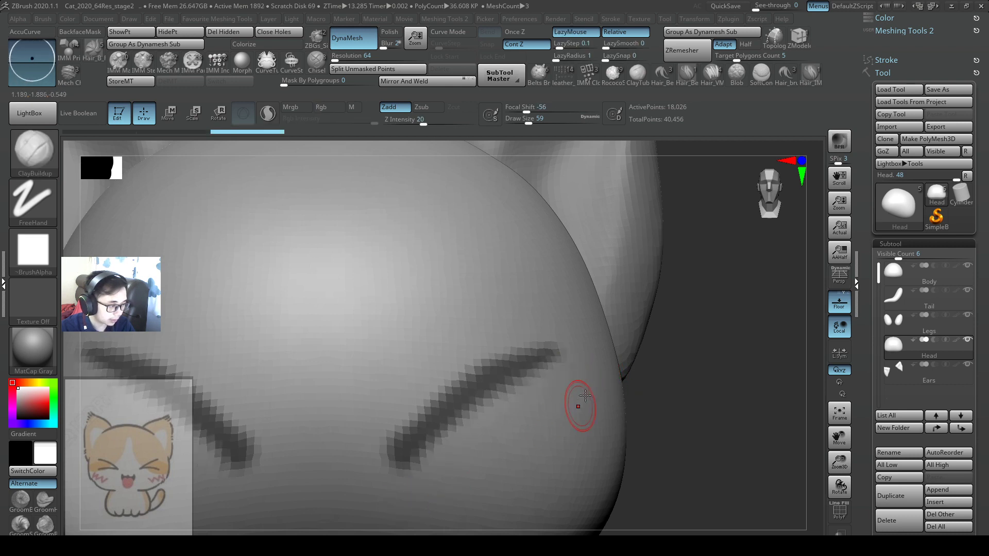
{"action": "key", "text": "ctrl"}
{"action": "key", "text": "ctrl"}
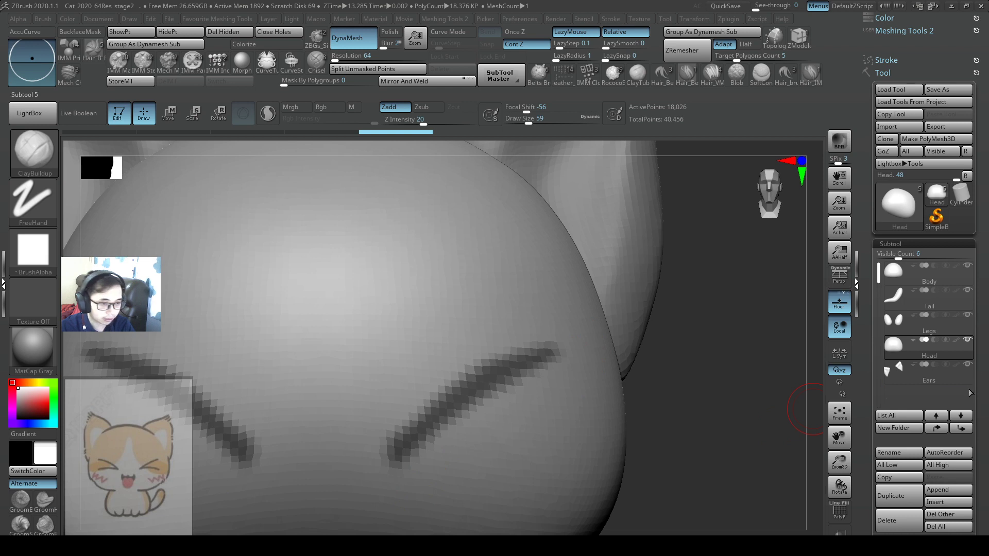
- Extract the masked strokes into a new subtool with surface smoothness 100 and thickness 0.02
{"action": "scroll", "coordinate": [943, 432], "scroll_direction": "down", "scroll_amount": 5}
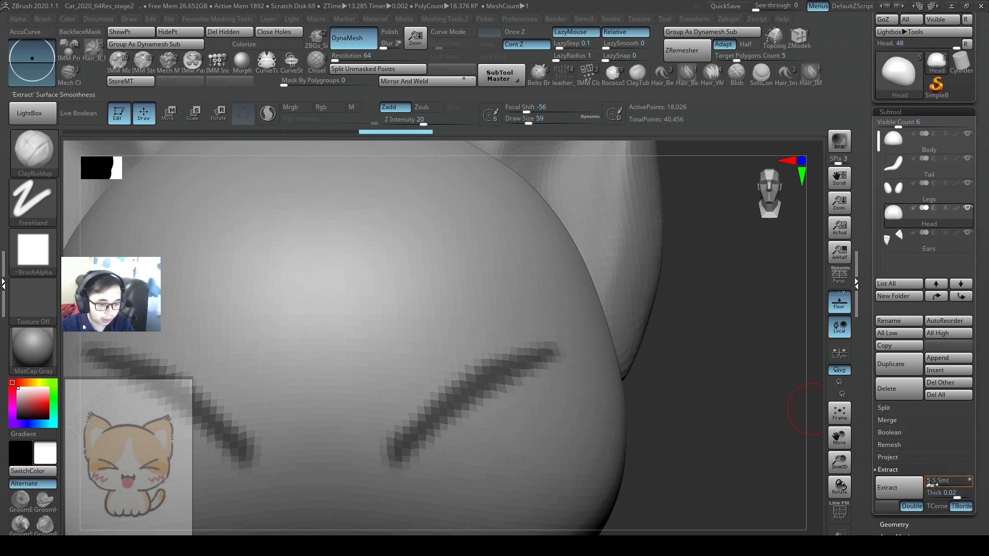
{"action": "key", "text": "ctrl"}
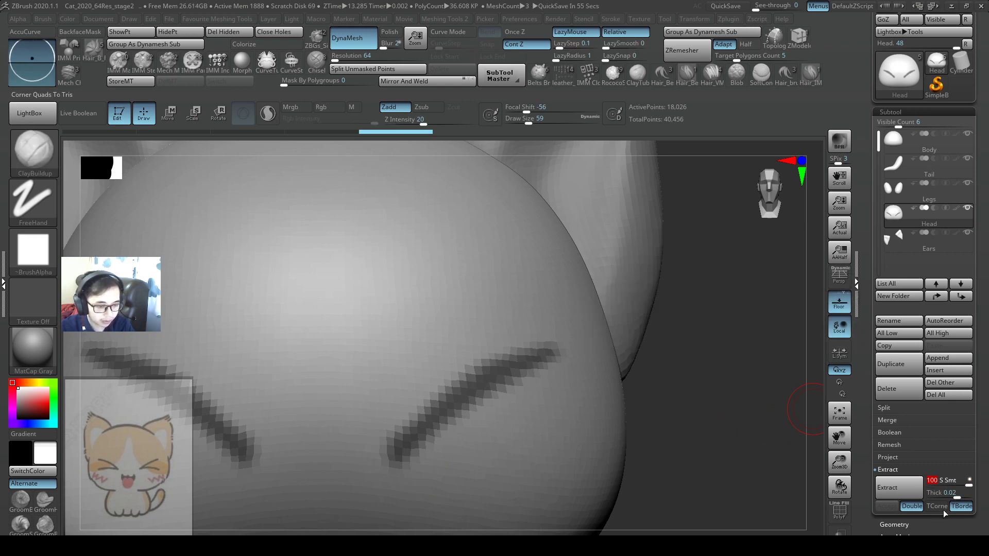
{"action": "left_click", "coordinate": [899, 495]}
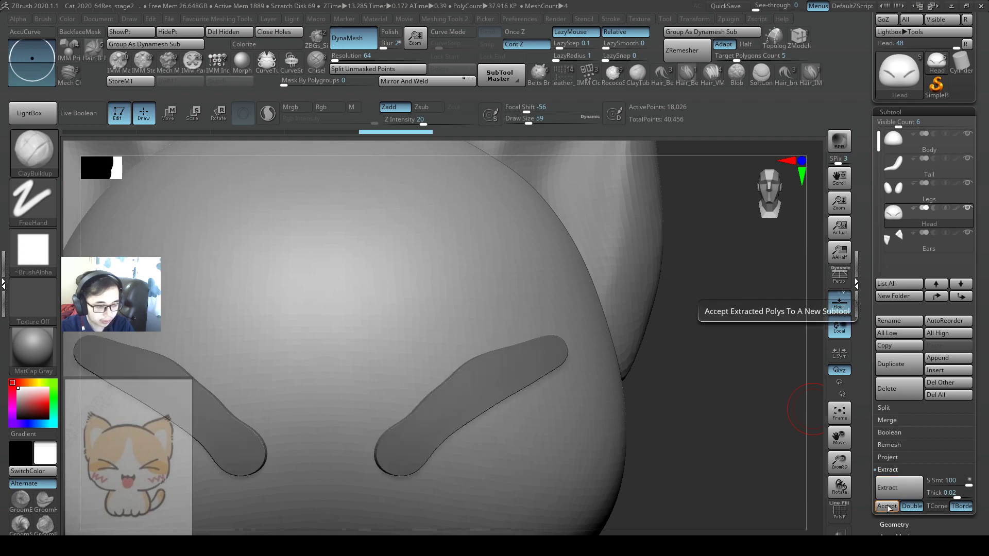
{"action": "left_click", "coordinate": [888, 507]}
- Slim the outer parts of the extracted eyebrow strips using the Pinch brush at a draw size of 351
{"action": "mouse_move", "coordinate": [751, 347]}
{"action": "left_mouse_down"}
{"action": "mouse_move", "coordinate": [628, 348]}
{"action": "mouse_move", "coordinate": [570, 319]}
{"action": "mouse_move", "coordinate": [555, 341]}
{"action": "mouse_move", "coordinate": [574, 361]}
{"action": "mouse_move", "coordinate": [512, 351]}
{"action": "left_mouse_up"}
{"action": "key", "text": "b"}
{"action": "key", "text": "p"}
{"action": "key", "text": "i"}
{"action": "key", "text": "s"}
{"action": "key", "text": "ctrl+z"}
{"action": "key", "text": "bracketright"}
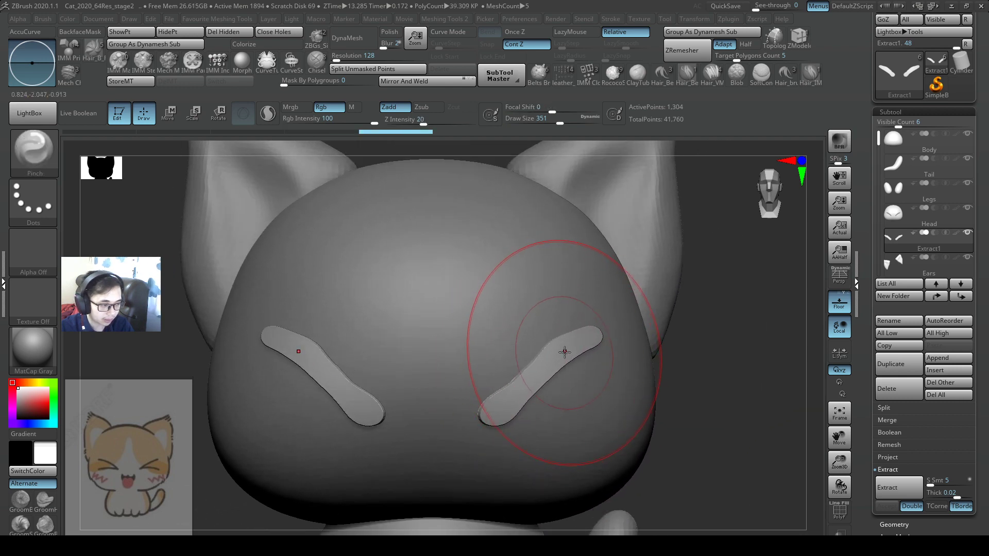
{"action": "key", "text": "ctrl"}
{"action": "mouse_move", "coordinate": [570, 342]}
{"action": "left_mouse_down"}
{"action": "mouse_move", "coordinate": [563, 363]}
{"action": "mouse_move", "coordinate": [541, 360]}
{"action": "left_mouse_up"}
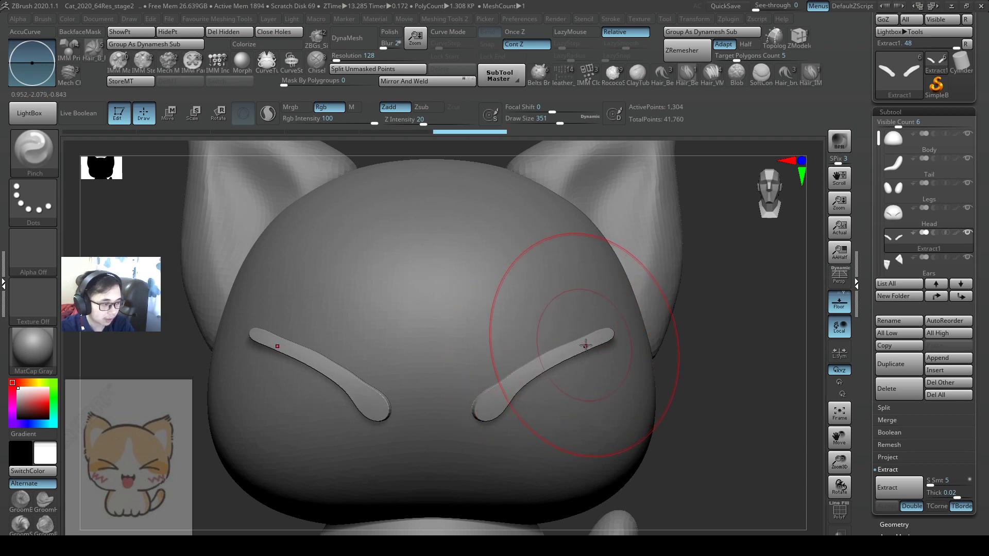
{"action": "key", "text": "ctrl"}
{"action": "left_click_drag", "start_coordinate": [592, 335], "coordinate": [595, 365]}
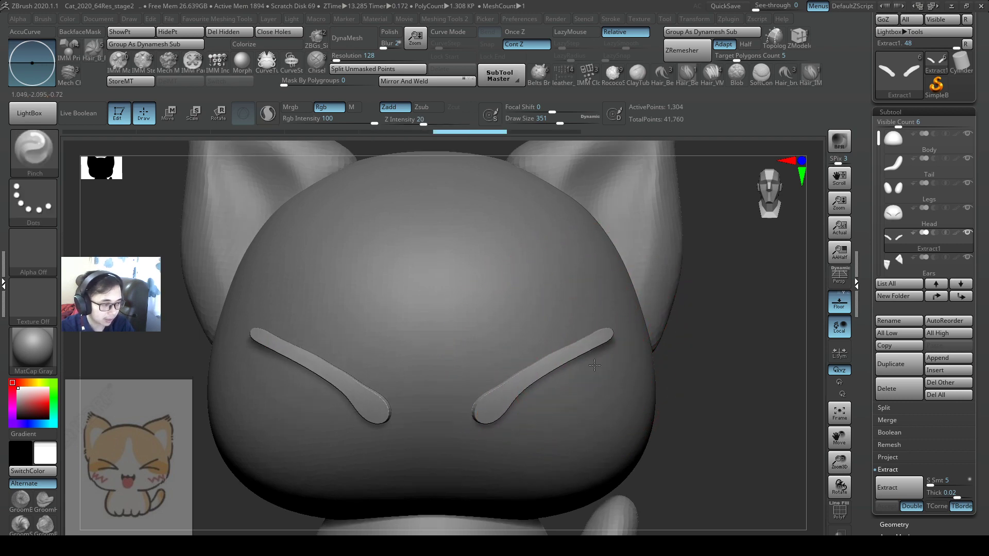
- Pinch the outer tips and inner ends of the eyebrow strips narrower, using draw sizes 251 and 305
{"action": "mouse_move", "coordinate": [594, 365]}
{"action": "right_mouse_down"}
{"action": "mouse_move", "coordinate": [547, 398]}
{"action": "mouse_move", "coordinate": [597, 332]}
{"action": "right_mouse_up"}
{"action": "key", "text": "s"}
{"action": "left_click_drag", "start_coordinate": [601, 331], "coordinate": [578, 335]}
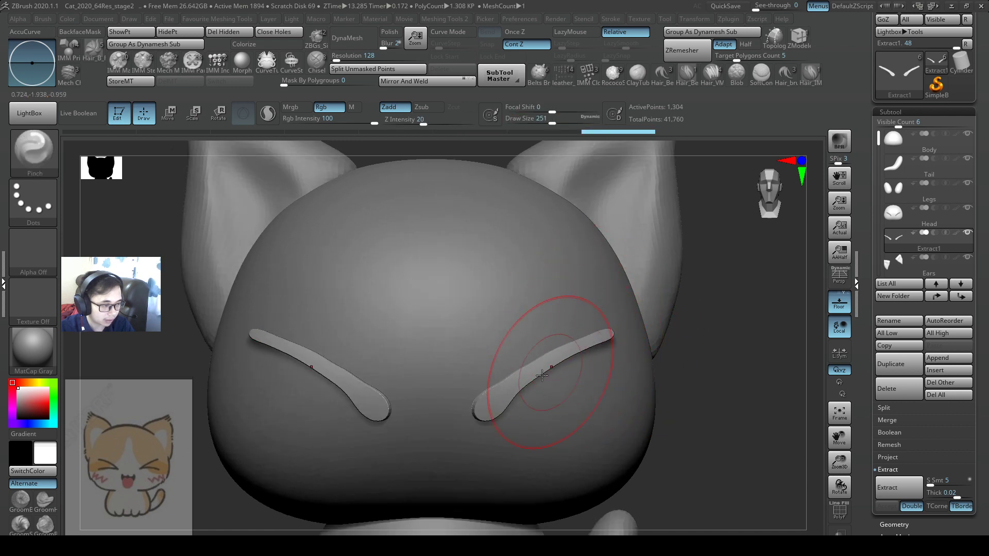
{"action": "key", "text": "bracketright"}
{"action": "left_click_drag", "start_coordinate": [492, 406], "coordinate": [517, 387]}
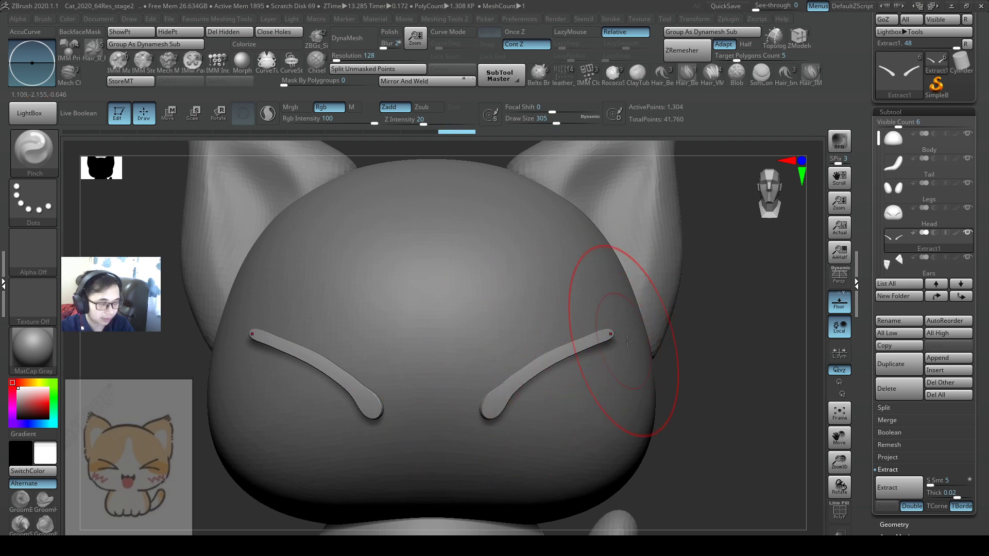
- Refine the middle and inner ends of the eyebrow strips with the Pinch brush at draw sizes 262 and 112
{"action": "right_click_drag", "start_coordinate": [627, 341], "coordinate": [572, 381]}
{"action": "left_click_drag", "start_coordinate": [556, 386], "coordinate": [531, 365]}
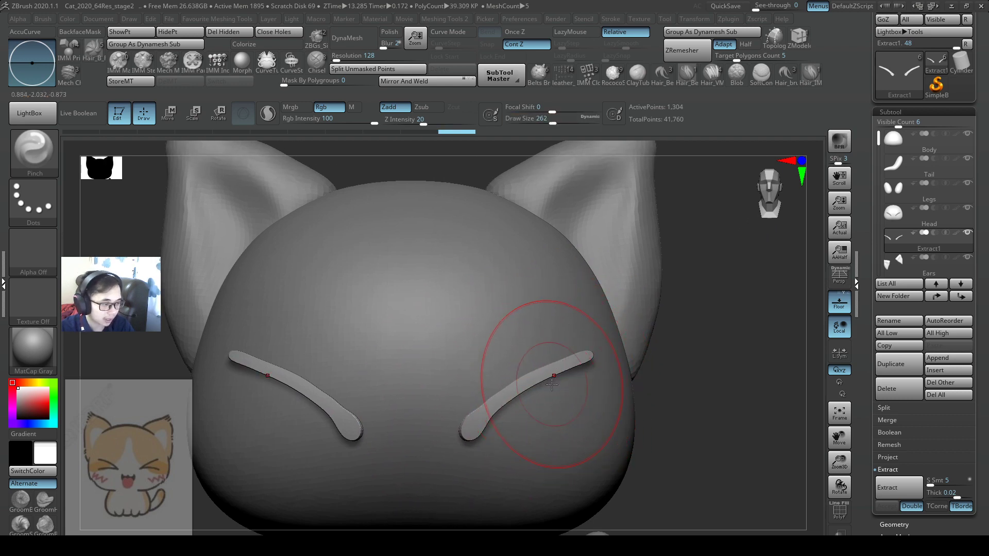
{"action": "right_click_drag", "start_coordinate": [531, 364], "coordinate": [504, 429]}
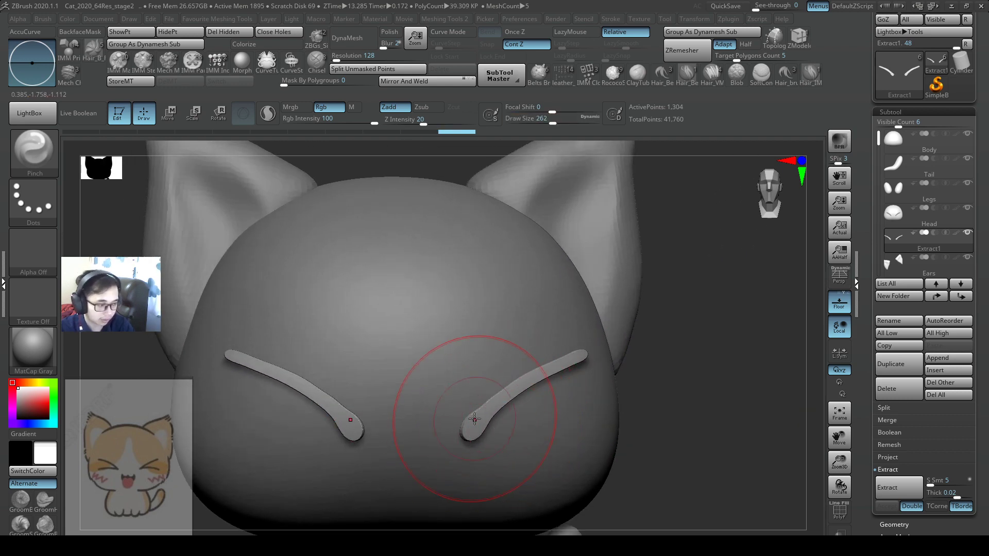
{"action": "key", "text": "shift"}
{"action": "key", "text": "s"}
{"action": "left_click_drag", "start_coordinate": [474, 432], "coordinate": [470, 428]}
{"action": "key", "text": "s"}
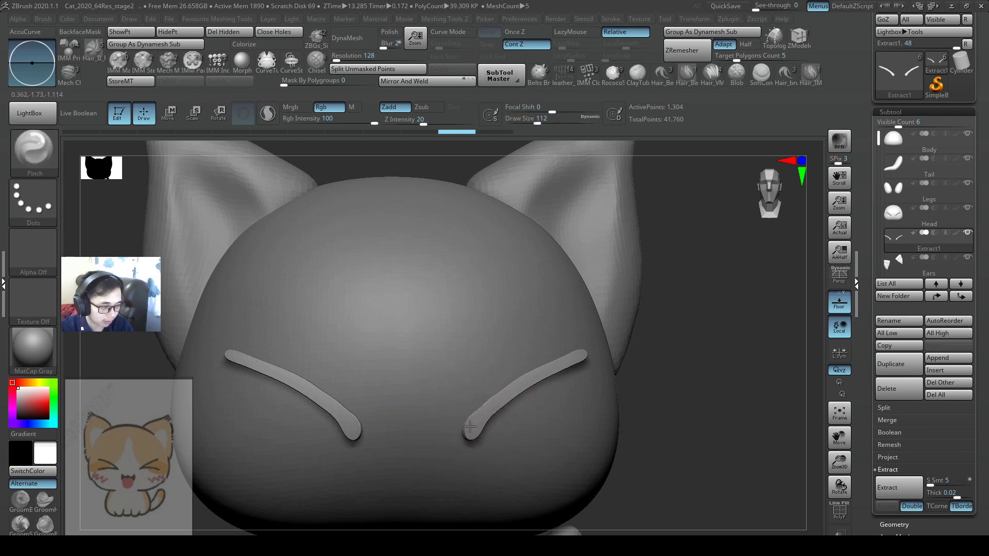
- Adjust the curve of the eyebrow strips using the SnakeHook brush, enlarging its draw size to 251
{"action": "key", "text": "b"}
{"action": "key", "text": "s"}
{"action": "key", "text": "h"}
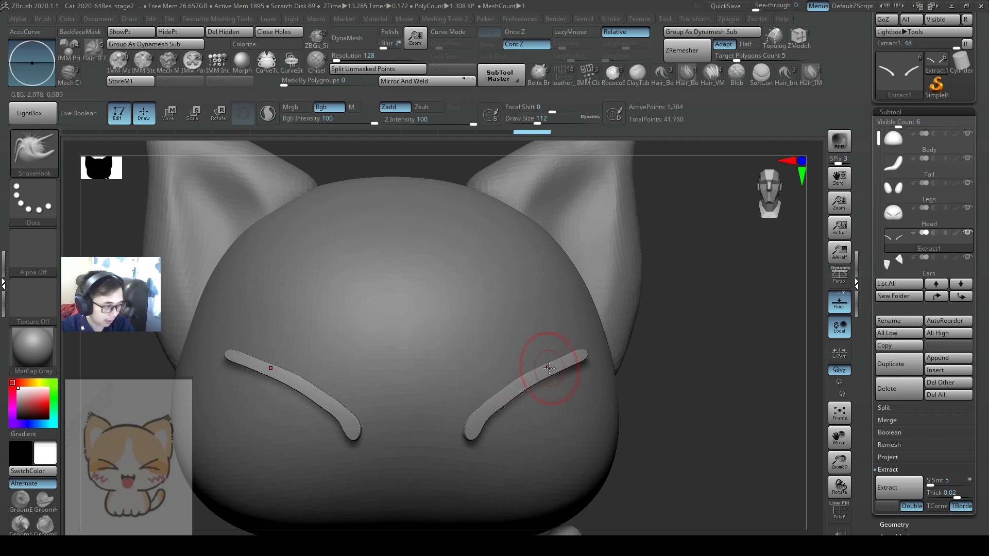
{"action": "key", "text": "f"}
{"action": "key", "text": "s"}
{"action": "left_click_drag", "start_coordinate": [564, 368], "coordinate": [597, 369]}
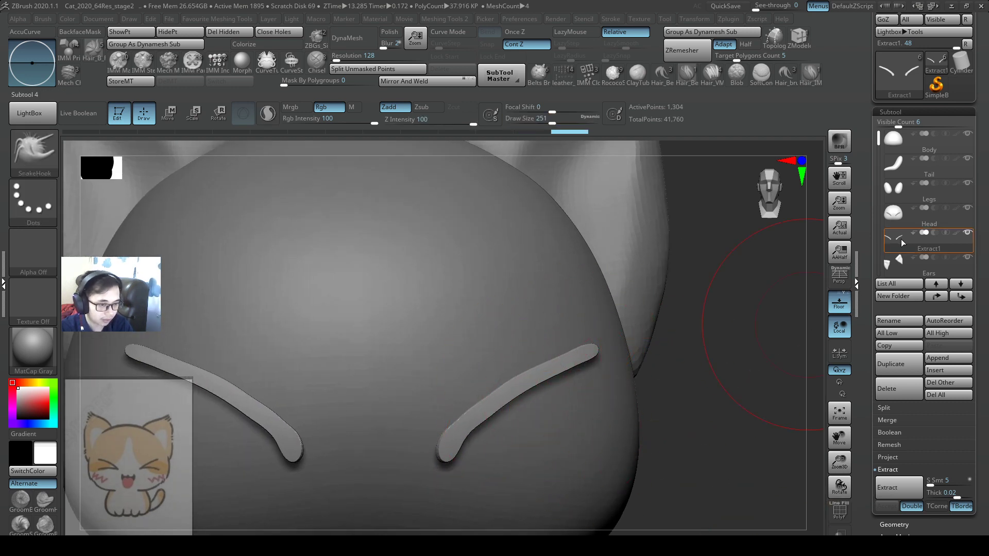
- Rename the extracted strip subtool as Eyebrow1
{"action": "mouse_move", "coordinate": [901, 239]}
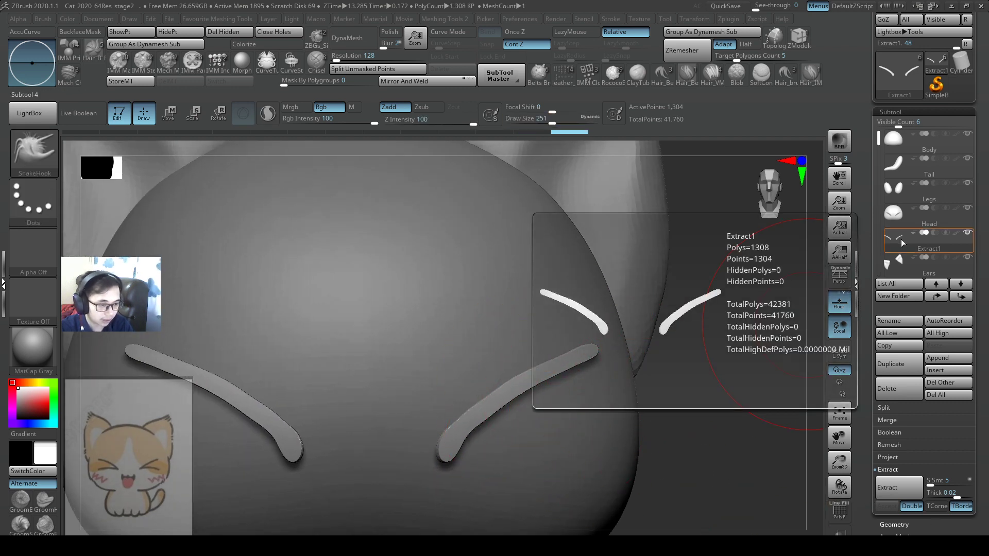
{"action": "left_click", "coordinate": [900, 321]}
{"action": "type", "text": "Eyebrow1"}
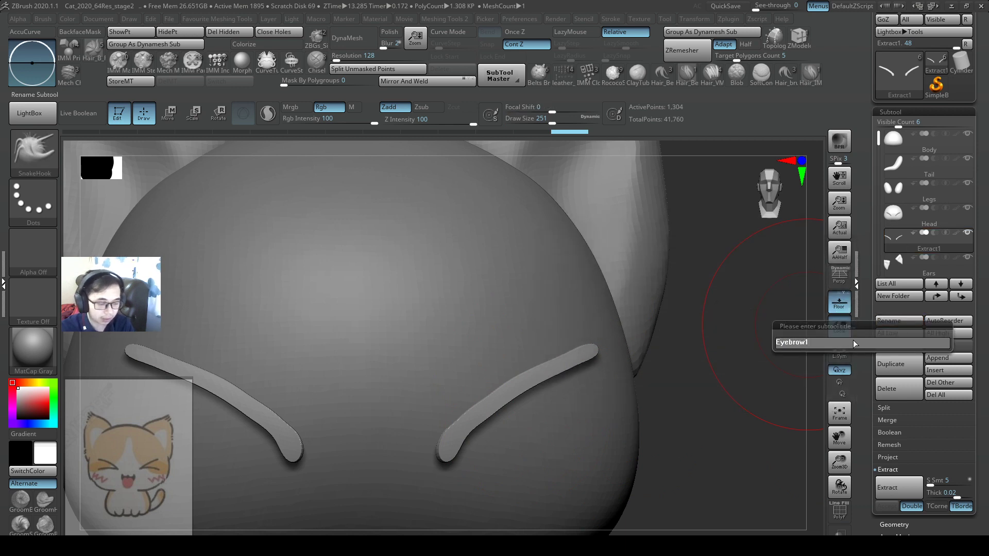
{"action": "key", "text": "Return"}
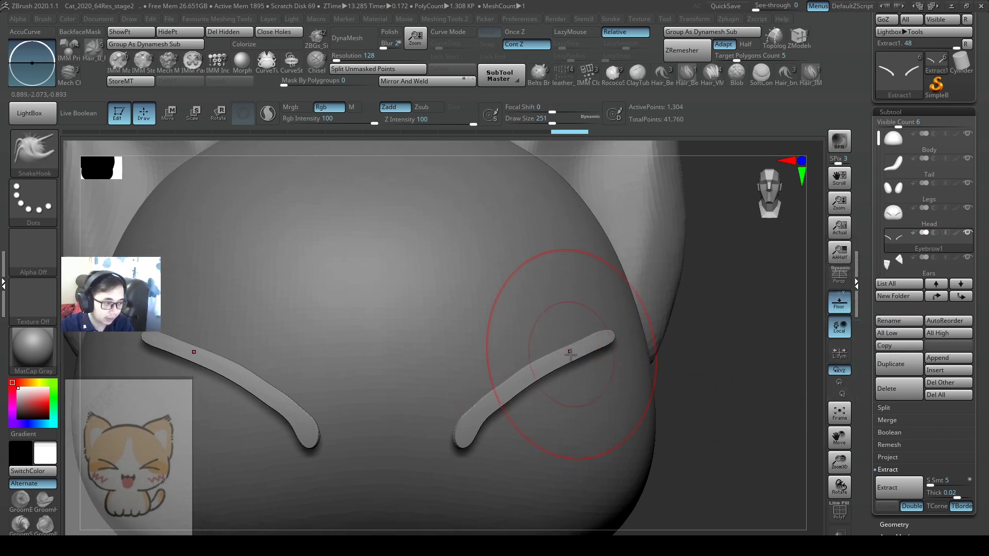
- Smooth out the arc and inner ends of the eyebrows with SnakeHook at draw sizes 163, 299 and 212
{"action": "key", "text": "s"}
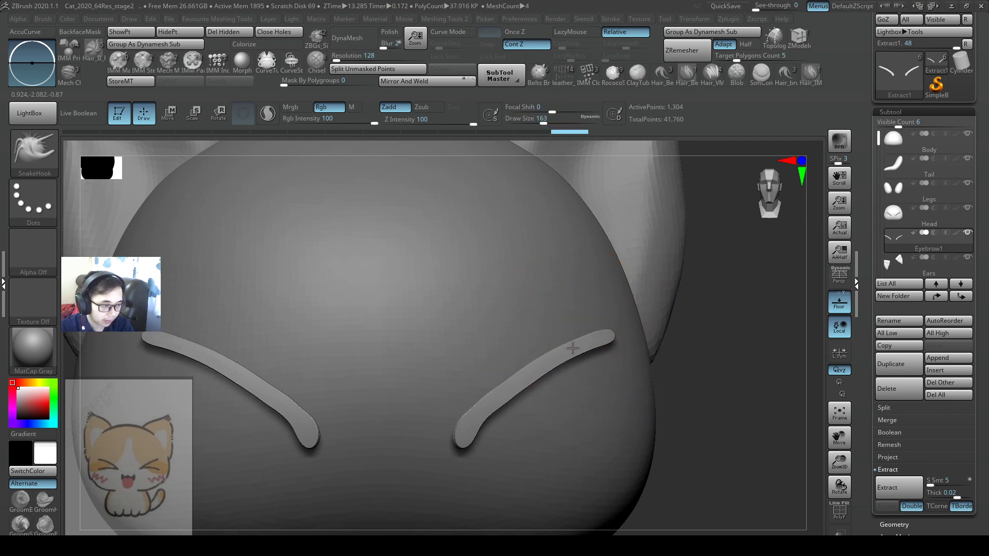
{"action": "key", "text": "s"}
{"action": "left_click_drag", "start_coordinate": [563, 358], "coordinate": [522, 391]}
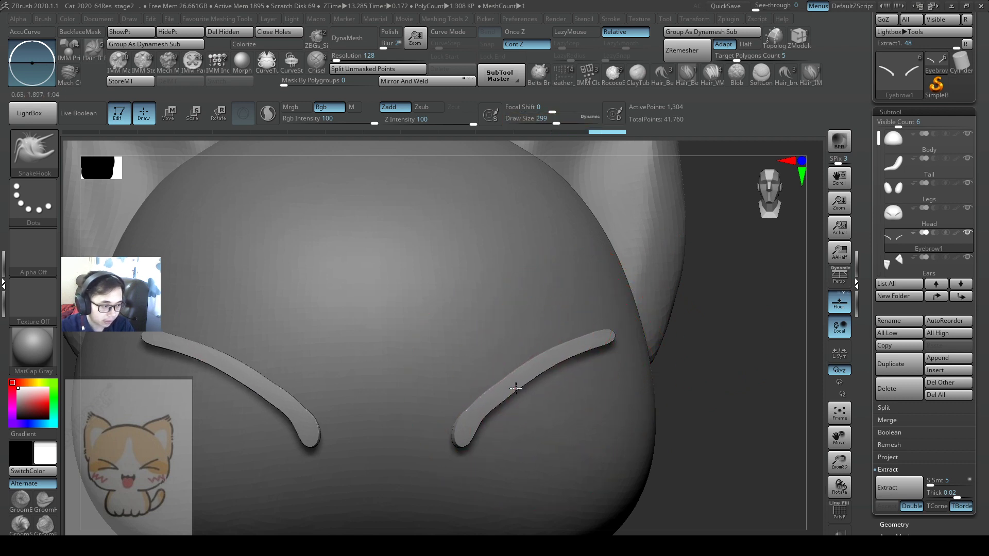
{"action": "key", "text": "s"}
{"action": "mouse_move", "coordinate": [483, 426]}
{"action": "left_mouse_down"}
{"action": "mouse_move", "coordinate": [467, 412]}
{"action": "mouse_move", "coordinate": [474, 428]}
{"action": "left_mouse_up"}
{"action": "key", "text": "s"}
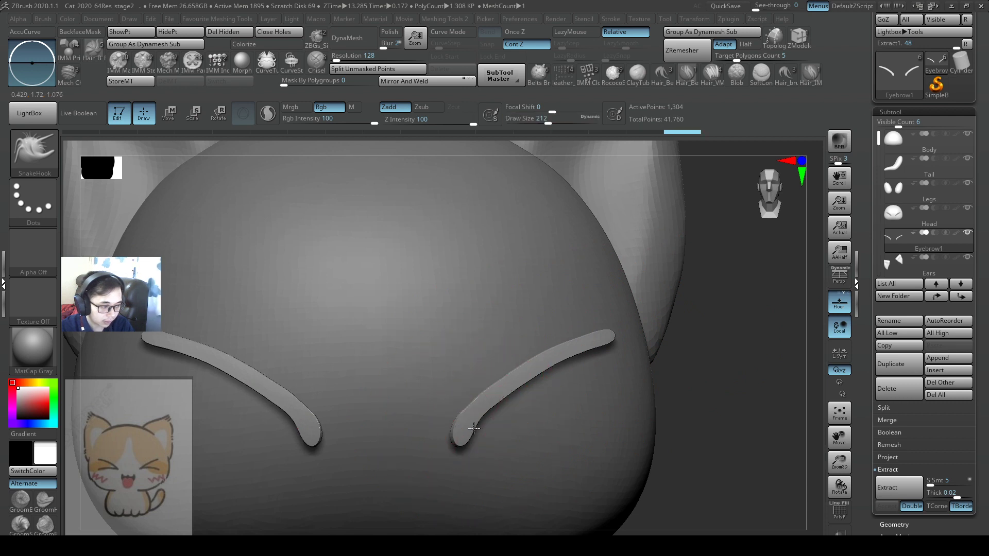
- Duplicate the Eyebrow1 subtool and activate the Move transform on the copy
{"action": "key", "text": "f"}
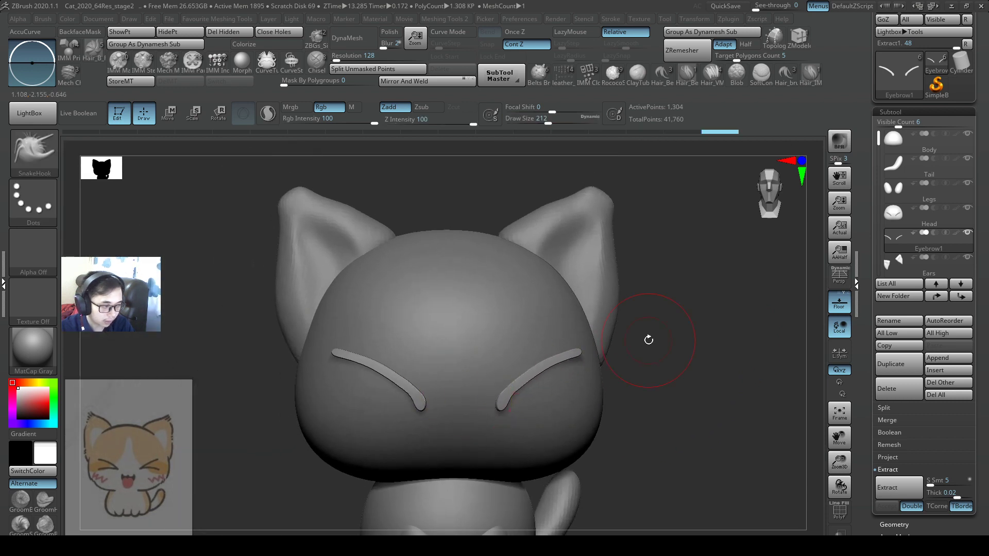
{"action": "left_click", "coordinate": [911, 366]}
{"action": "mouse_move", "coordinate": [508, 320]}
{"action": "right_mouse_down", "text": "ctrl"}
{"action": "mouse_move", "coordinate": [540, 296]}
{"action": "mouse_move", "coordinate": [406, 266]}
{"action": "right_mouse_up", "text": "ctrl"}
{"action": "key", "text": "w"}
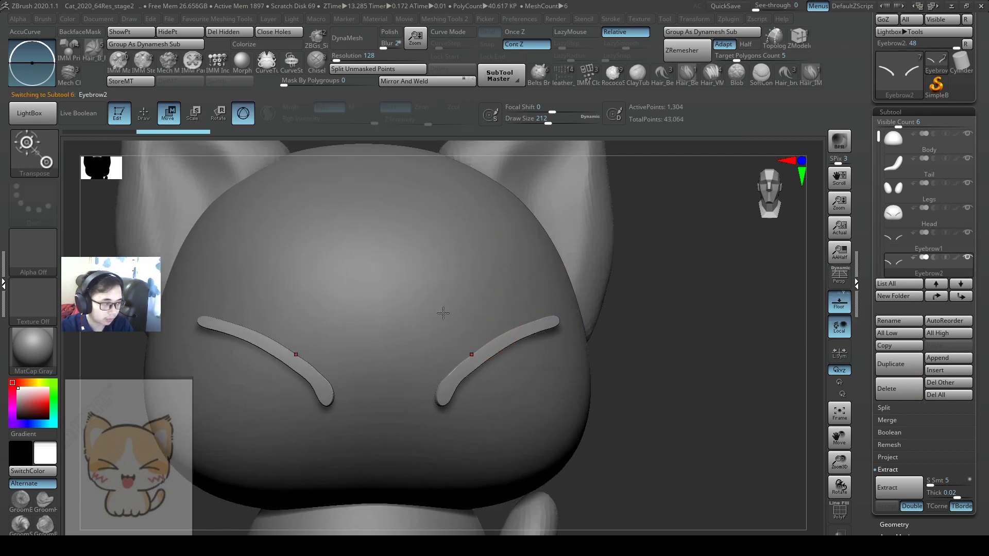
- Relocate the transform gizmo from the cat's base onto the middle of one duplicated eyebrow
{"action": "key", "text": "f"}
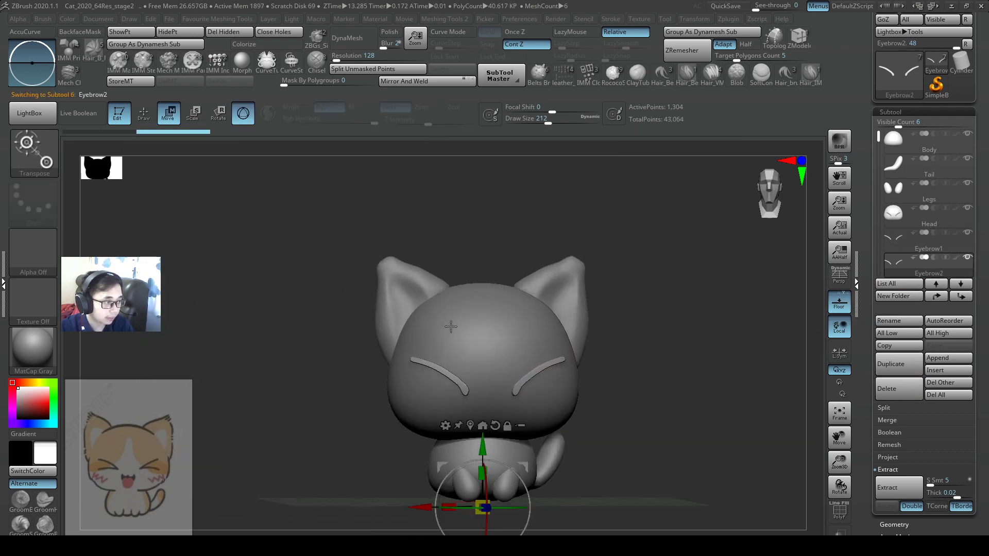
{"action": "right_click_drag", "start_coordinate": [480, 405], "coordinate": [512, 294], "text": "alt"}
{"action": "left_click", "coordinate": [477, 364]}
{"action": "mouse_move", "coordinate": [512, 294]}
{"action": "left_mouse_down"}
{"action": "mouse_move", "coordinate": [512, 305]}
{"action": "mouse_move", "coordinate": [515, 281]}
{"action": "left_mouse_up"}
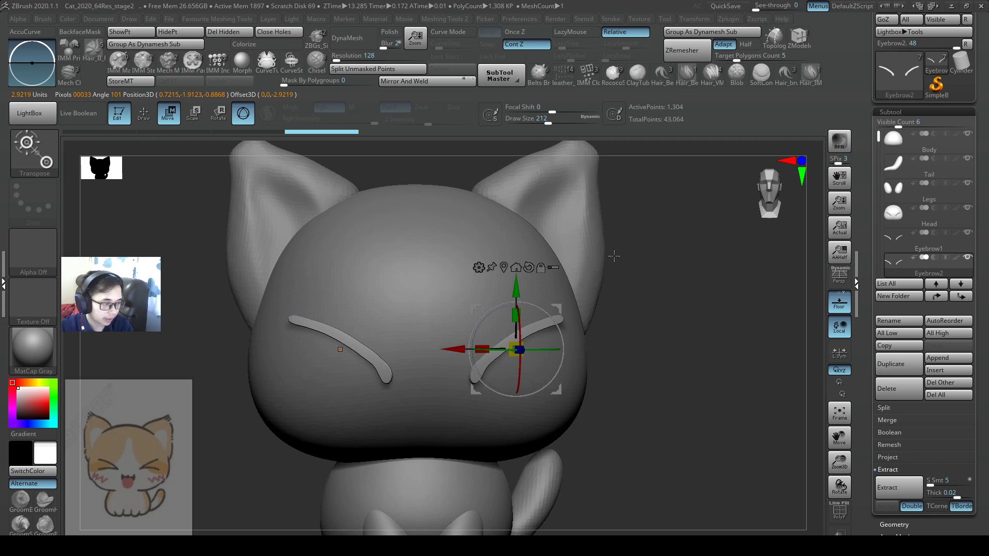
- Rotate the gizmo to match the duplicated eyebrow's slope and place its pivot at the eyebrow's inner end
{"action": "right_click_drag", "start_coordinate": [614, 256], "coordinate": [510, 317], "text": "ctrl"}
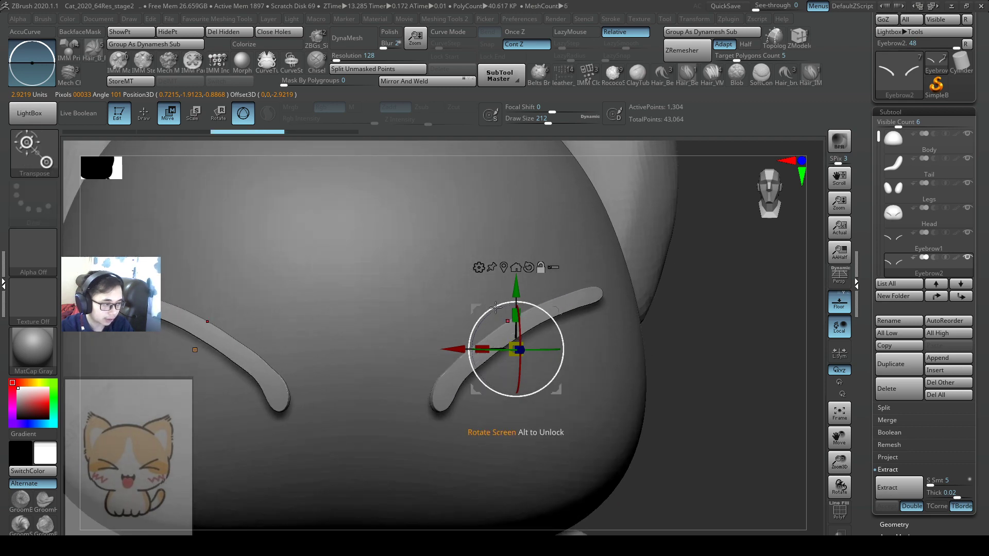
{"action": "left_click_drag", "start_coordinate": [518, 375], "coordinate": [525, 354]}
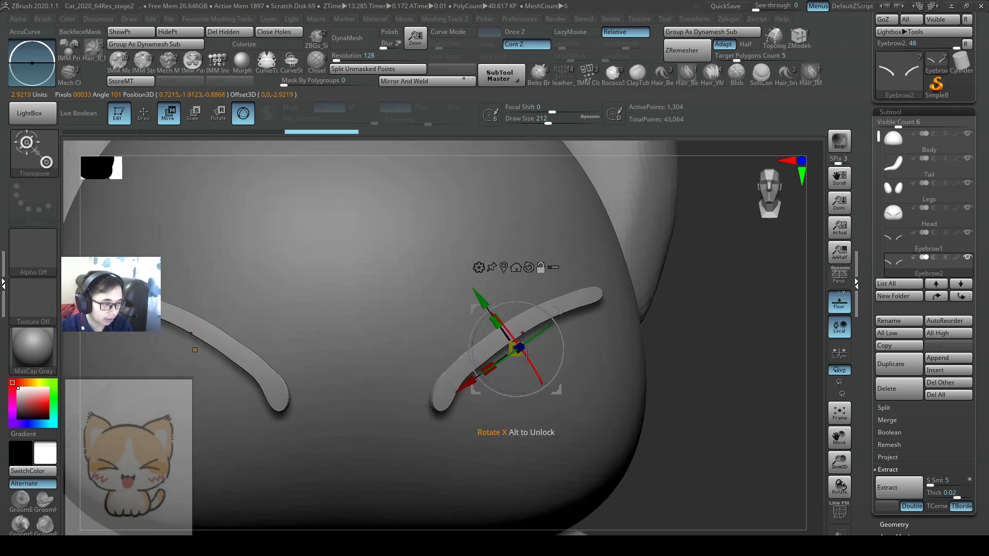
{"action": "left_click_drag", "start_coordinate": [458, 387], "coordinate": [389, 399]}
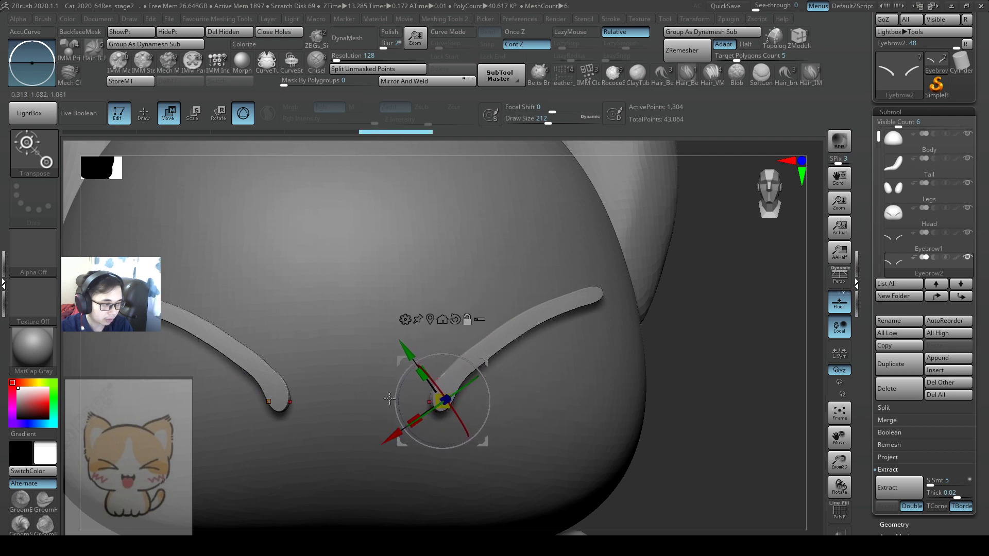
- Fine-tune the gizmo pivot and rotate the duplicated eyebrows downward around their inner ends to form the lower lines of the squinting eyes
{"action": "left_click_drag", "start_coordinate": [402, 344], "coordinate": [428, 340]}
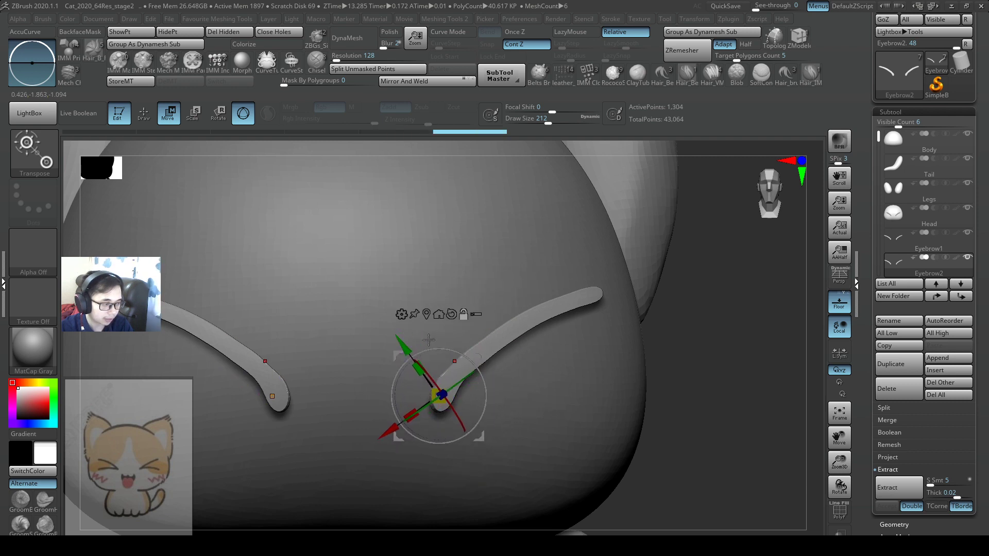
{"action": "left_click_drag", "start_coordinate": [411, 415], "coordinate": [415, 412]}
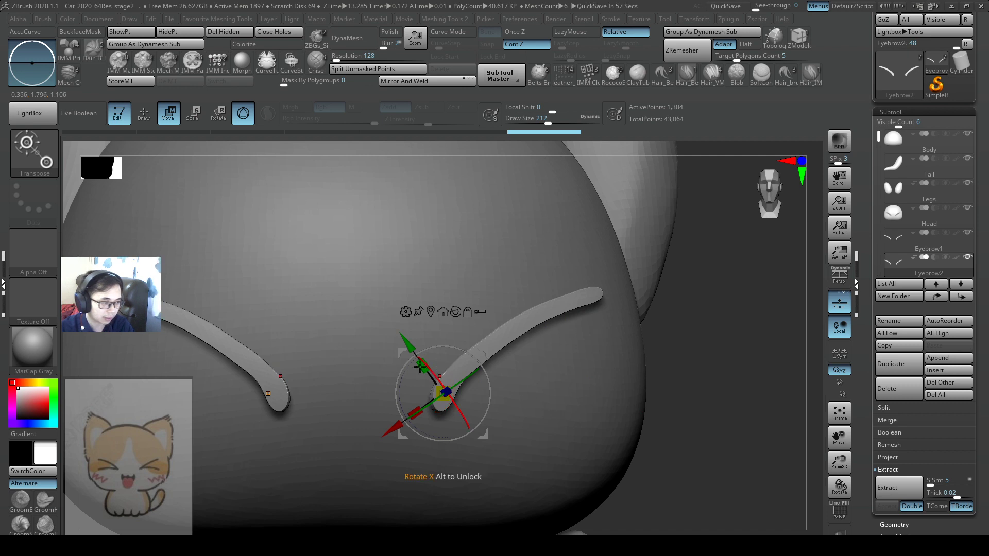
{"action": "key", "text": "e"}
{"action": "right_click_drag", "start_coordinate": [407, 392], "coordinate": [494, 394]}
{"action": "left_click_drag", "start_coordinate": [444, 387], "coordinate": [448, 352]}
{"action": "right_click_drag", "start_coordinate": [629, 333], "coordinate": [558, 324]}
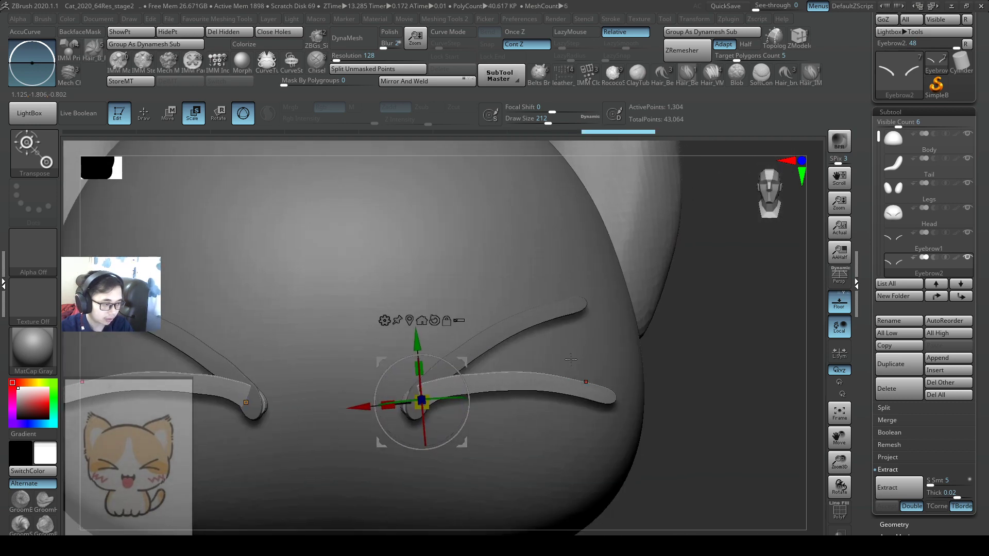
{"action": "right_click_drag", "start_coordinate": [570, 359], "coordinate": [487, 422]}
{"action": "left_click_drag", "start_coordinate": [453, 415], "coordinate": [469, 414]}
{"action": "mouse_move", "coordinate": [636, 371]}
{"action": "right_mouse_down"}
{"action": "mouse_move", "coordinate": [592, 413]}
{"action": "mouse_move", "coordinate": [614, 431]}
{"action": "mouse_move", "coordinate": [635, 428]}
{"action": "mouse_move", "coordinate": [645, 382]}
{"action": "right_mouse_up"}
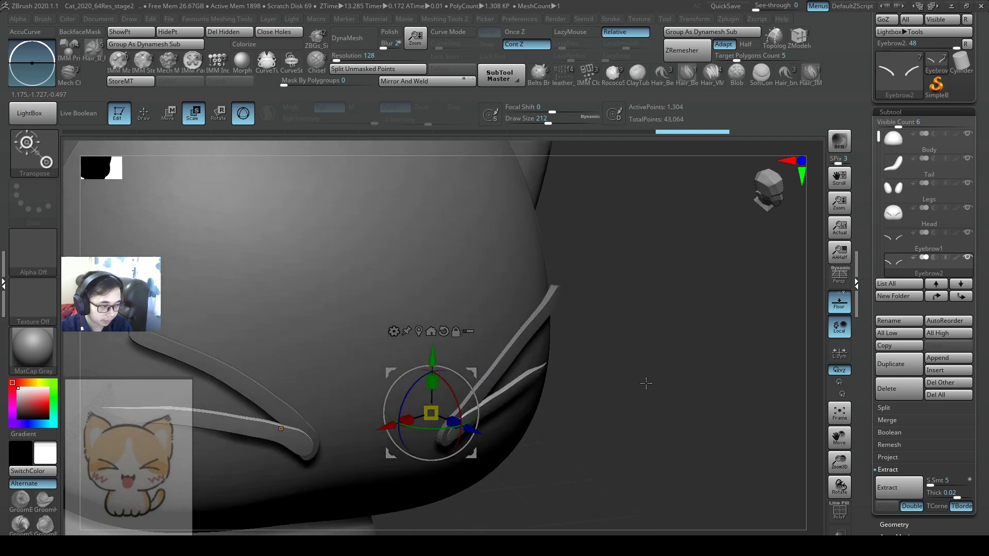
- Bend the duplicated eyebrows toward the head's curved surface with SnakeHook at draw size 299
{"action": "key", "text": "q"}
{"action": "key", "text": "s"}
{"action": "mouse_move", "coordinate": [564, 360]}
{"action": "right_mouse_down"}
{"action": "mouse_move", "coordinate": [533, 359]}
{"action": "mouse_move", "coordinate": [548, 355]}
{"action": "mouse_move", "coordinate": [541, 371]}
{"action": "right_mouse_up"}
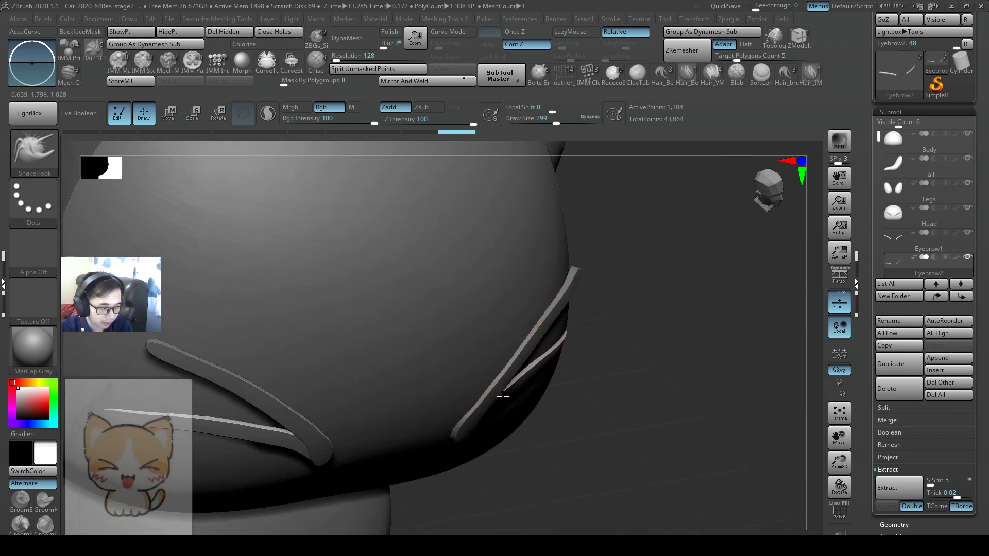
{"action": "mouse_move", "coordinate": [503, 397]}
{"action": "right_mouse_down"}
{"action": "mouse_move", "coordinate": [552, 364]}
{"action": "mouse_move", "coordinate": [634, 344]}
{"action": "right_mouse_up"}
- Pull the outer ends of the lower strips along the cheeks with SnakeHook at draw sizes 172 and 192
{"action": "key", "text": "s"}
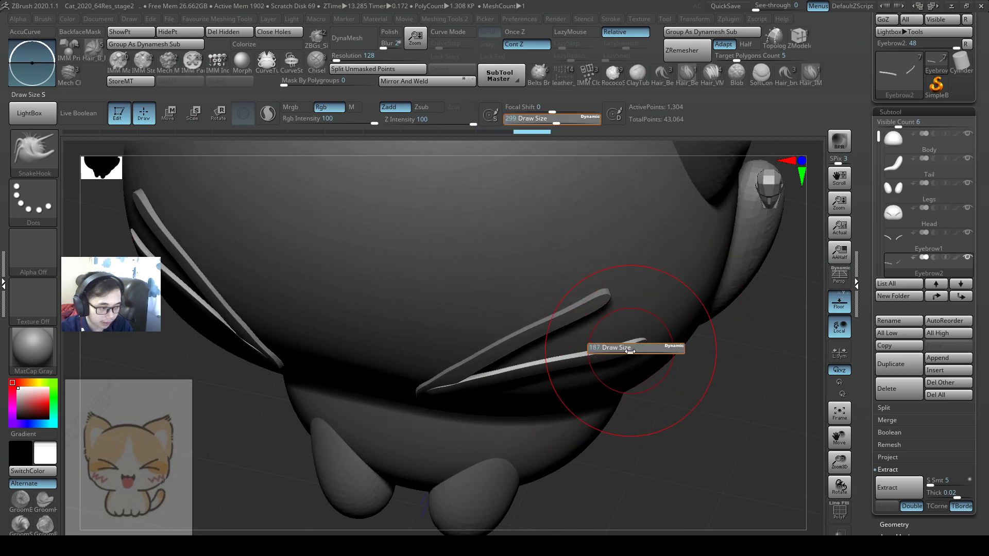
{"action": "left_click_drag", "start_coordinate": [631, 346], "coordinate": [611, 362]}
{"action": "right_click_drag", "start_coordinate": [619, 358], "coordinate": [570, 371]}
{"action": "key", "text": "s"}
{"action": "left_click_drag", "start_coordinate": [586, 355], "coordinate": [630, 354]}
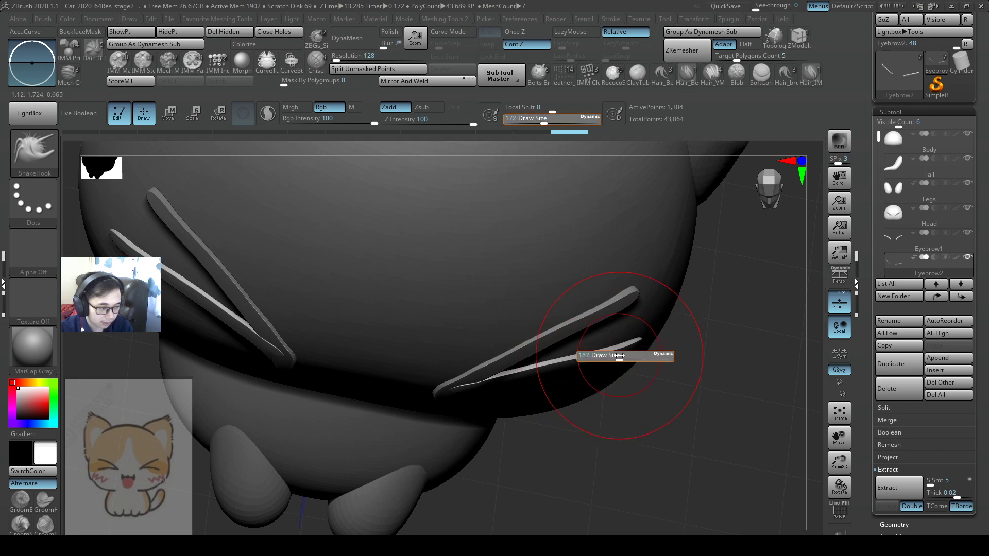
{"action": "mouse_move", "coordinate": [629, 355]}
{"action": "right_mouse_down"}
{"action": "mouse_move", "coordinate": [627, 346]}
{"action": "mouse_move", "coordinate": [598, 345]}
{"action": "mouse_move", "coordinate": [606, 292]}
{"action": "mouse_move", "coordinate": [603, 331]}
{"action": "mouse_move", "coordinate": [548, 299]}
{"action": "mouse_move", "coordinate": [688, 245]}
{"action": "right_mouse_up"}
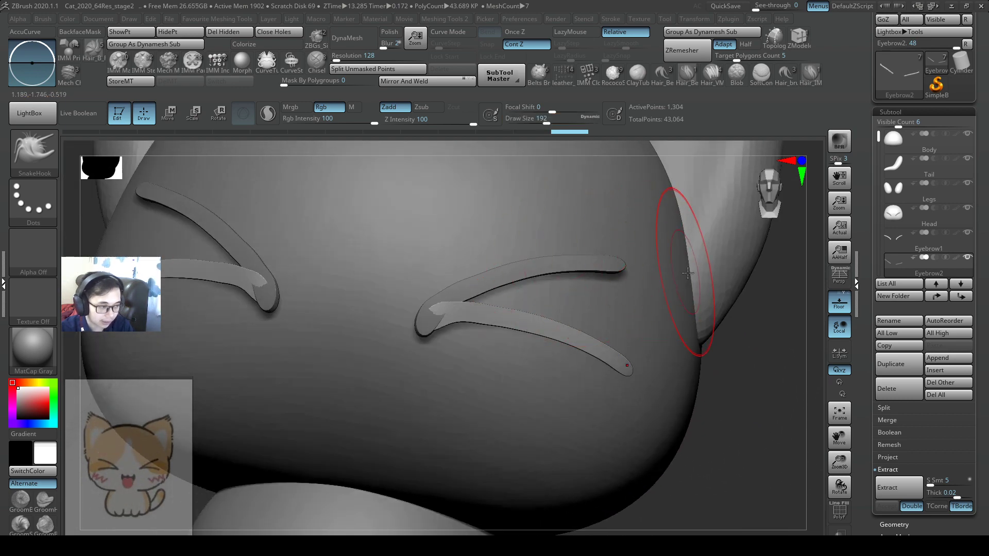
- Refine the arc and inner ends of the lower strips with SnakeHook at draw sizes 280 and 293
{"action": "key", "text": "ctrl"}
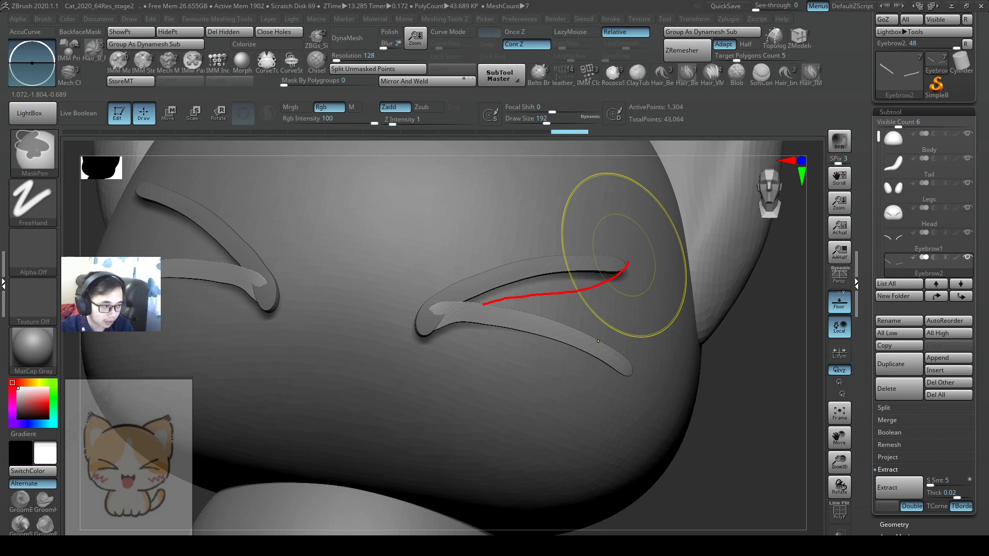
{"action": "left_click_drag", "start_coordinate": [613, 366], "coordinate": [613, 366], "text": "ctrl"}
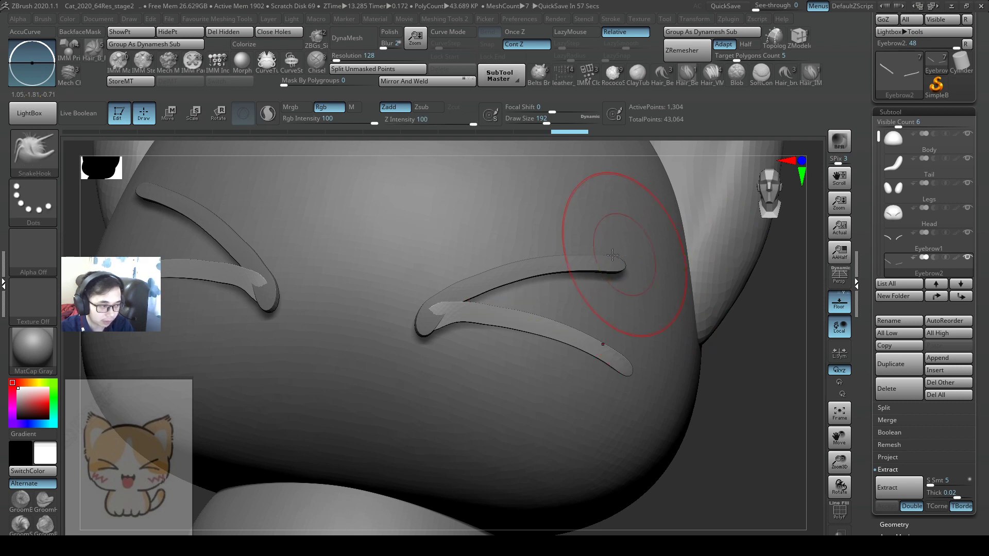
{"action": "right_click_drag", "start_coordinate": [596, 210], "coordinate": [574, 282]}
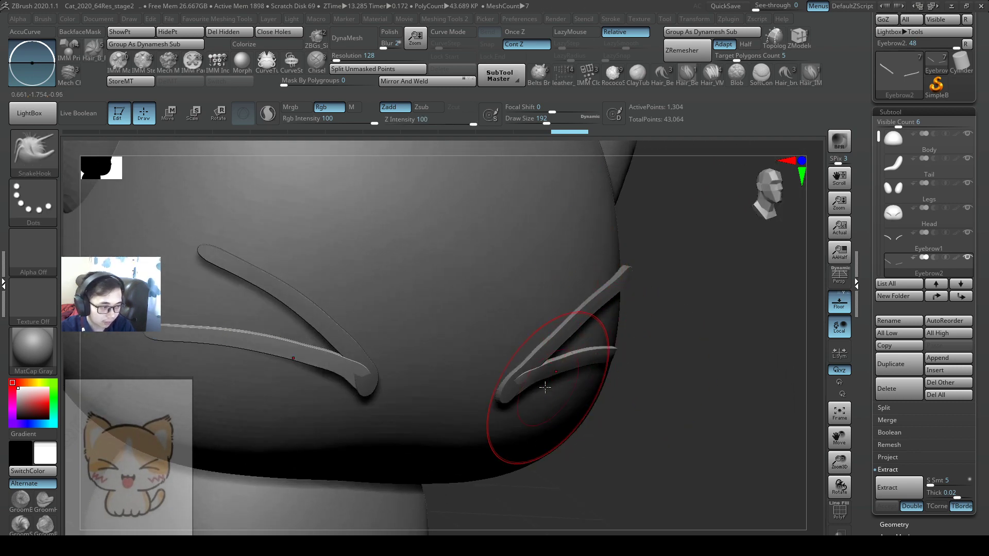
{"action": "right_click_drag", "start_coordinate": [552, 369], "coordinate": [535, 424]}
{"action": "left_click_drag", "start_coordinate": [511, 418], "coordinate": [511, 422]}
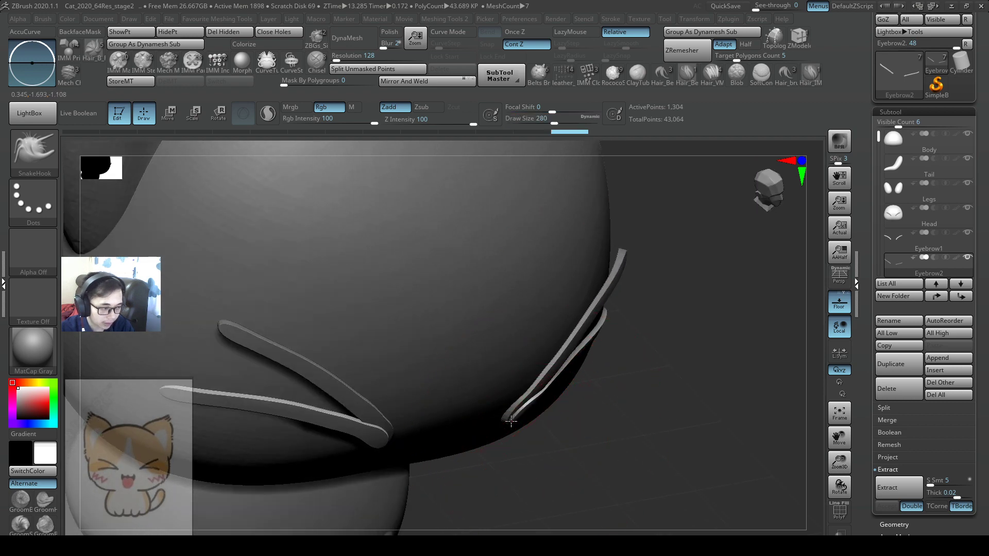
{"action": "mouse_move", "coordinate": [511, 420]}
{"action": "right_mouse_down"}
{"action": "mouse_move", "coordinate": [516, 355]}
{"action": "mouse_move", "coordinate": [530, 369]}
{"action": "mouse_move", "coordinate": [508, 345]}
{"action": "mouse_move", "coordinate": [515, 361]}
{"action": "right_mouse_up"}
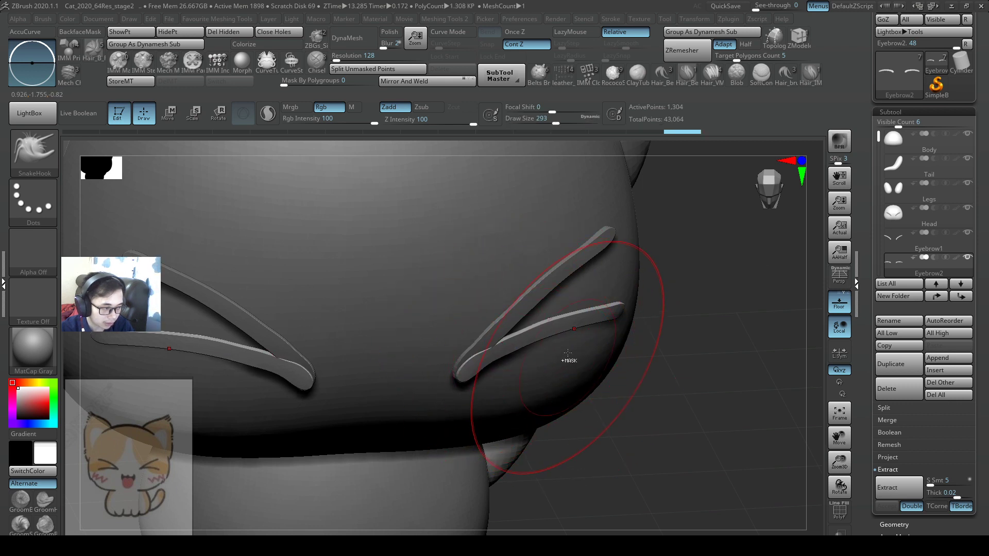
- Compare the cat's squinting lines with the reference drawing by overlaying the whole model on it from the front
{"action": "key", "text": "f"}
{"action": "mouse_move", "coordinate": [477, 292]}
{"action": "right_mouse_down", "text": "shift"}
{"action": "mouse_move", "coordinate": [494, 276]}
{"action": "mouse_move", "coordinate": [461, 250]}
{"action": "right_mouse_up", "text": "shift"}
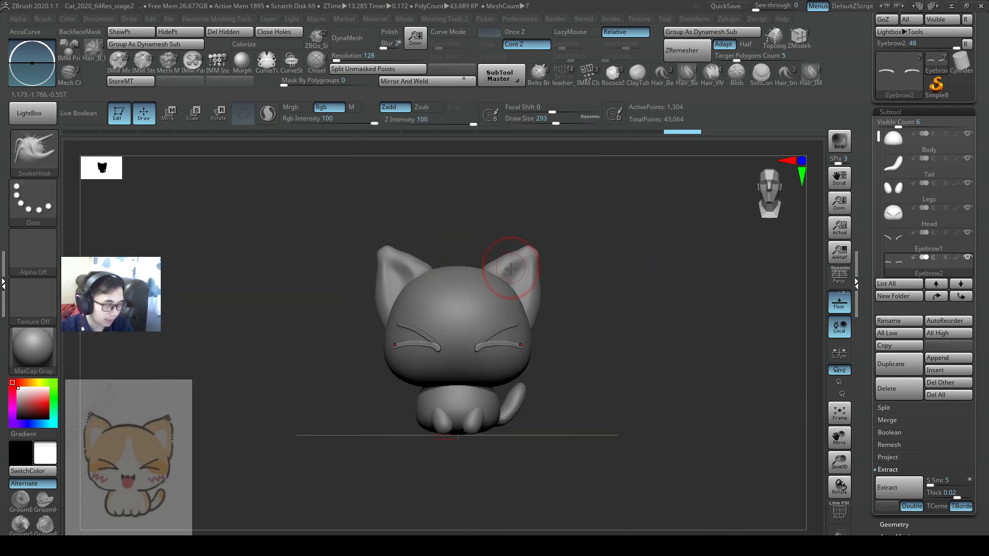
{"action": "mouse_move", "coordinate": [510, 269]}
{"action": "right_mouse_down", "text": "ctrl"}
{"action": "mouse_move", "coordinate": [570, 345]}
{"action": "mouse_move", "coordinate": [397, 358]}
{"action": "mouse_move", "coordinate": [397, 388]}
{"action": "mouse_move", "coordinate": [379, 419]}
{"action": "mouse_move", "coordinate": [364, 416]}
{"action": "mouse_move", "coordinate": [416, 407]}
{"action": "right_mouse_up", "text": "ctrl"}
{"action": "key", "text": "ctrl"}
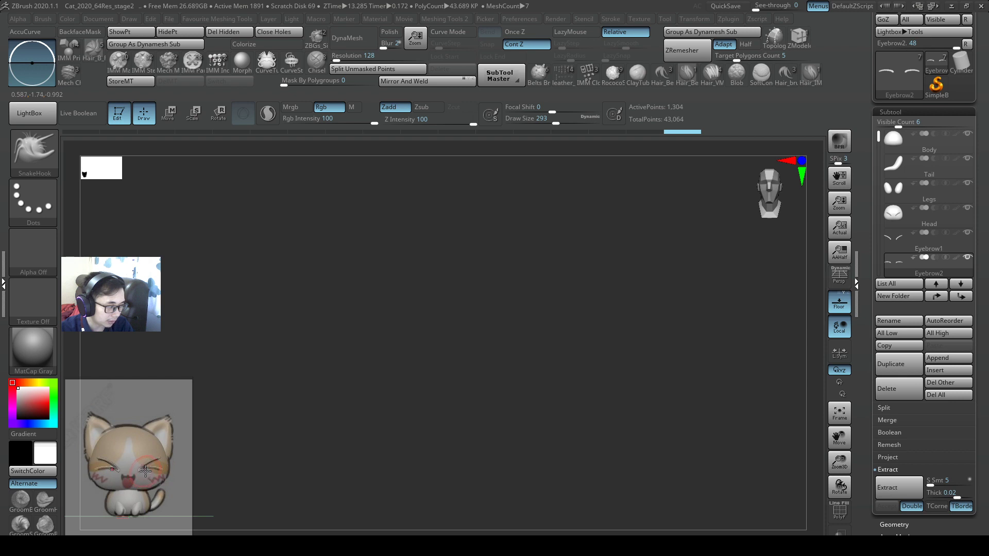
{"action": "key", "text": "ctrl"}
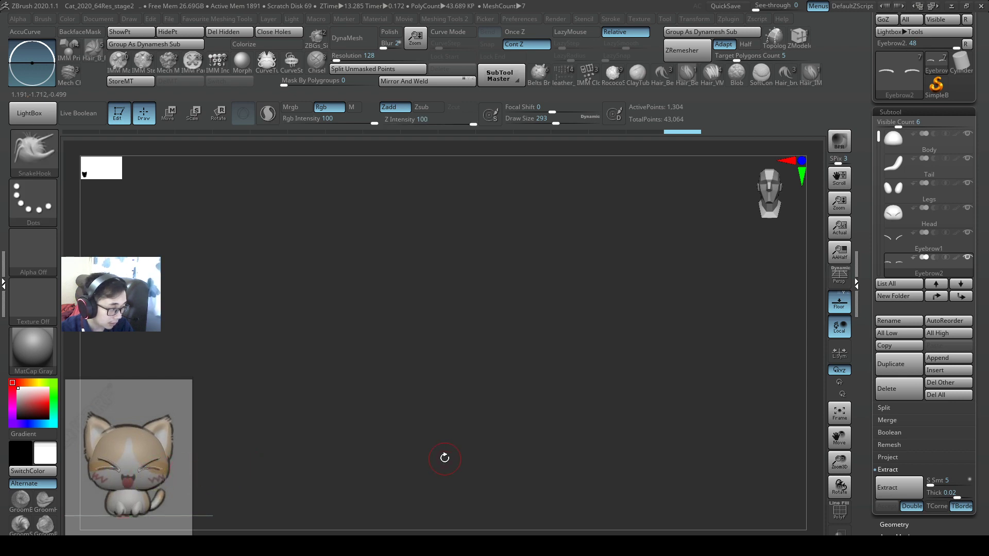
{"action": "left_click_drag", "start_coordinate": [368, 430], "coordinate": [491, 417]}
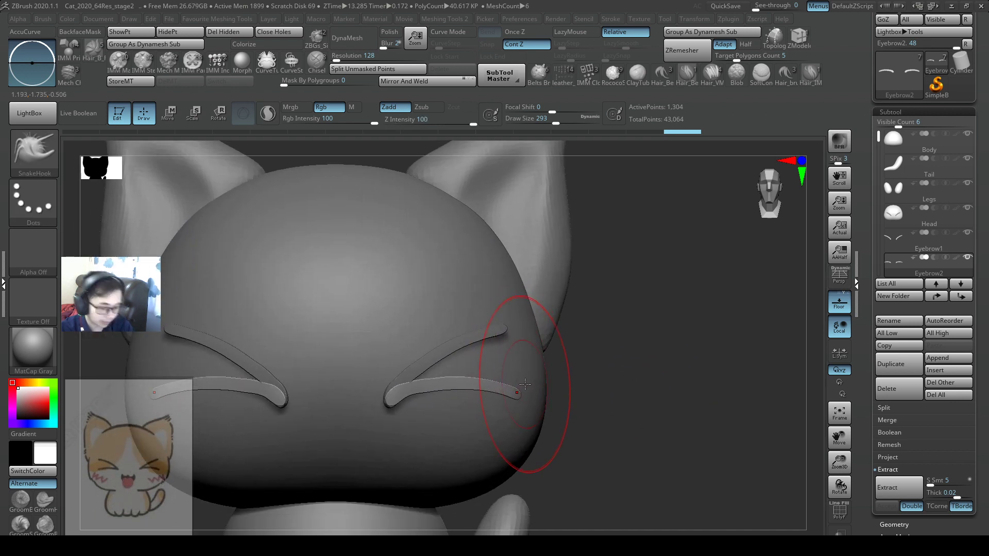
- Narrow the outer tips of the lower strips with the Pinch brush at draw size 163, and return to SnakeHook
{"action": "key", "text": "b"}
{"action": "key", "text": "p"}
{"action": "key", "text": "i"}
{"action": "key", "text": "s"}
{"action": "left_click_drag", "start_coordinate": [538, 385], "coordinate": [511, 390]}
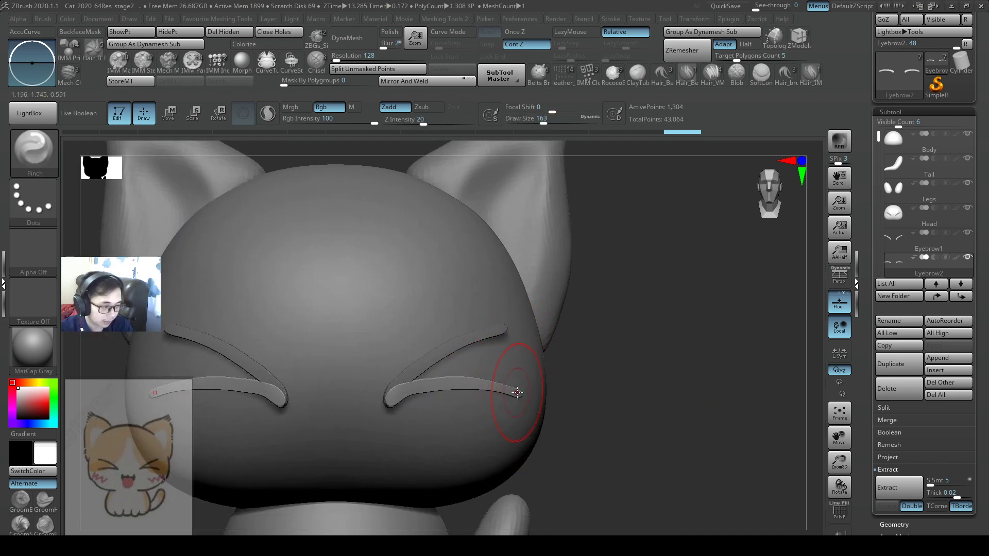
{"action": "key", "text": "b"}
{"action": "key", "text": "s"}
{"action": "key", "text": "h"}
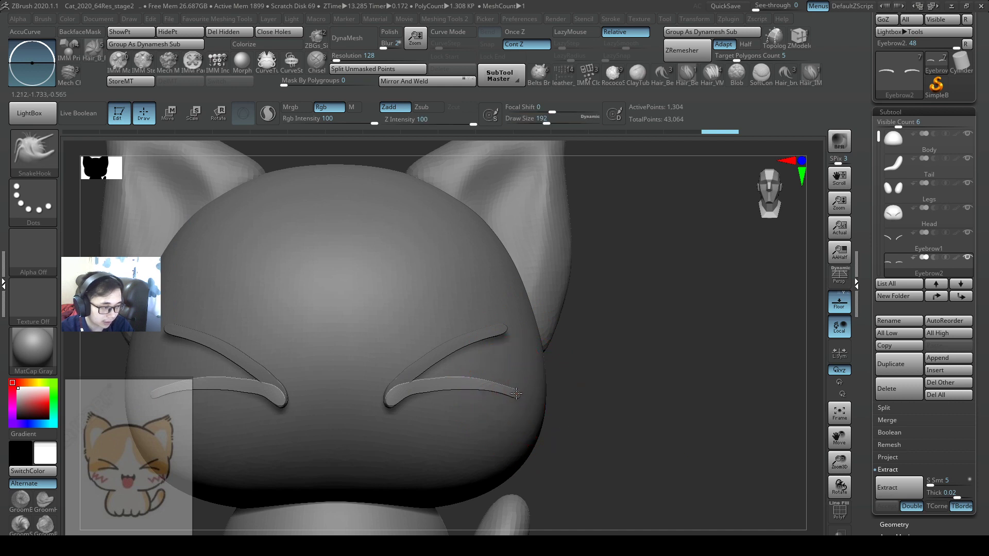
- Select the Eyebrow1 subtool and merge it down with Eyebrow2
{"action": "right_click_drag", "start_coordinate": [515, 394], "coordinate": [520, 330], "text": "ctrl"}
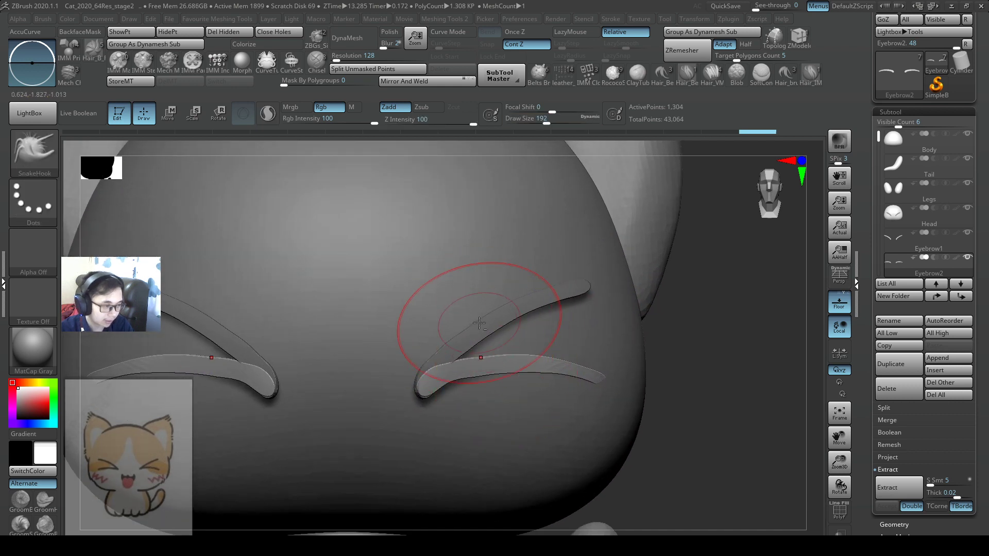
{"action": "left_click", "coordinate": [534, 328], "text": "alt"}
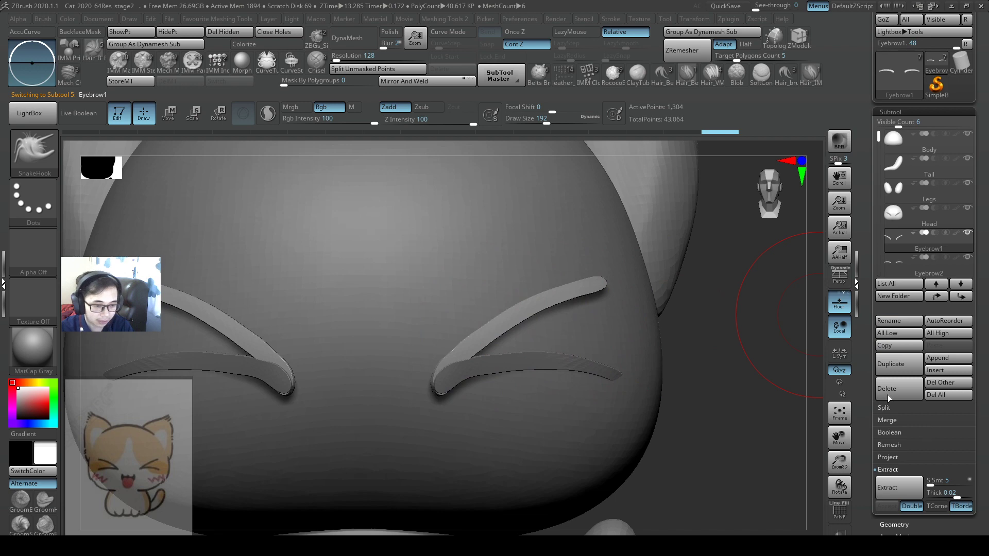
{"action": "left_click", "coordinate": [896, 421]}
{"action": "left_click", "coordinate": [899, 432]}
- Blend the inner ends of the merged strips together with SnakeHook and Smooth at draw sizes 149 and 286
{"action": "left_click_drag", "start_coordinate": [742, 394], "coordinate": [506, 367]}
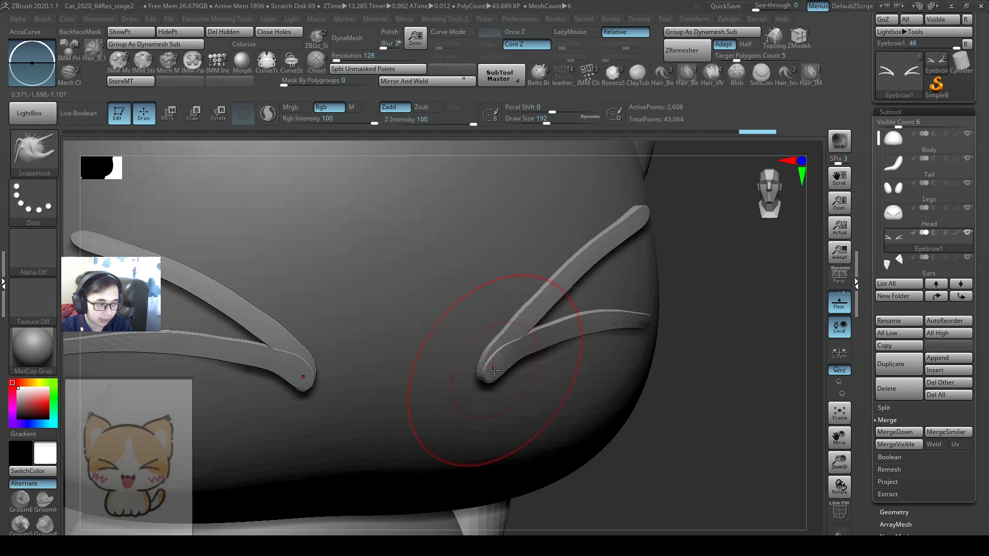
{"action": "key", "text": "s"}
{"action": "left_click_drag", "start_coordinate": [515, 362], "coordinate": [496, 374]}
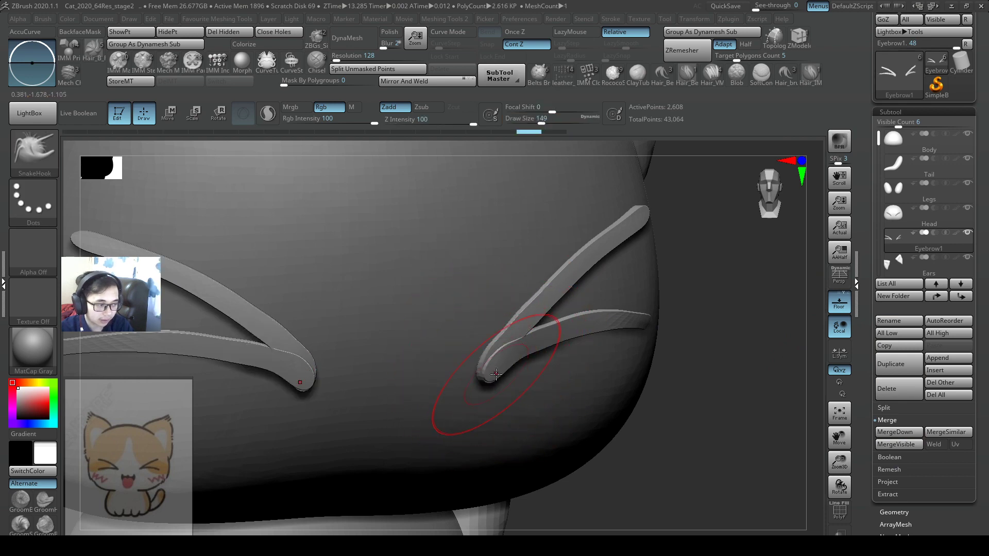
{"action": "right_click_drag", "start_coordinate": [495, 377], "coordinate": [513, 349]}
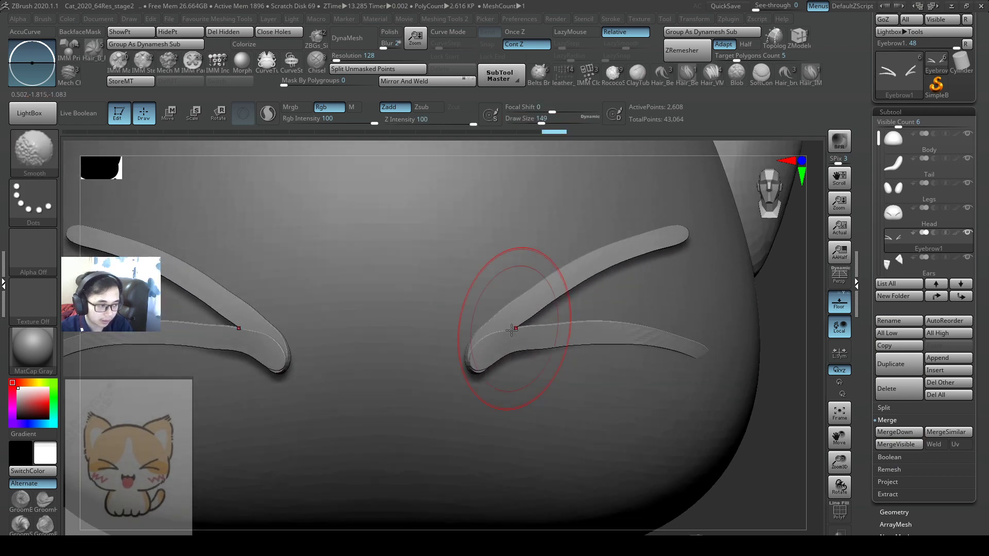
{"action": "key", "text": "s"}
{"action": "mouse_move", "coordinate": [513, 350]}
{"action": "left_mouse_down"}
{"action": "mouse_move", "coordinate": [508, 376]}
{"action": "mouse_move", "coordinate": [497, 351]}
{"action": "left_mouse_up"}
{"action": "key", "text": "s"}
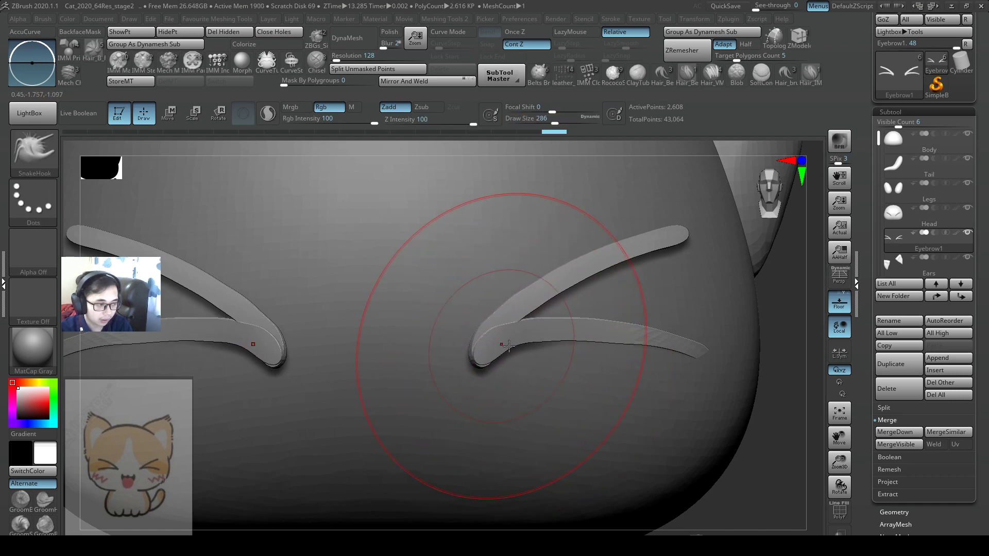
{"action": "mouse_move", "coordinate": [503, 298]}
{"action": "right_mouse_down"}
{"action": "mouse_move", "coordinate": [592, 342]}
{"action": "mouse_move", "coordinate": [547, 353]}
{"action": "mouse_move", "coordinate": [570, 390]}
{"action": "mouse_move", "coordinate": [533, 372]}
{"action": "right_mouse_up"}
- Fit the outer ends of the lower strips against the cheeks with SnakeHook at draw sizes 145 and 182
{"action": "key", "text": "s"}
{"action": "left_click_drag", "start_coordinate": [533, 372], "coordinate": [525, 373]}
{"action": "mouse_move", "coordinate": [526, 373]}
{"action": "right_mouse_down"}
{"action": "mouse_move", "coordinate": [510, 366]}
{"action": "mouse_move", "coordinate": [541, 347]}
{"action": "mouse_move", "coordinate": [525, 376]}
{"action": "right_mouse_up"}
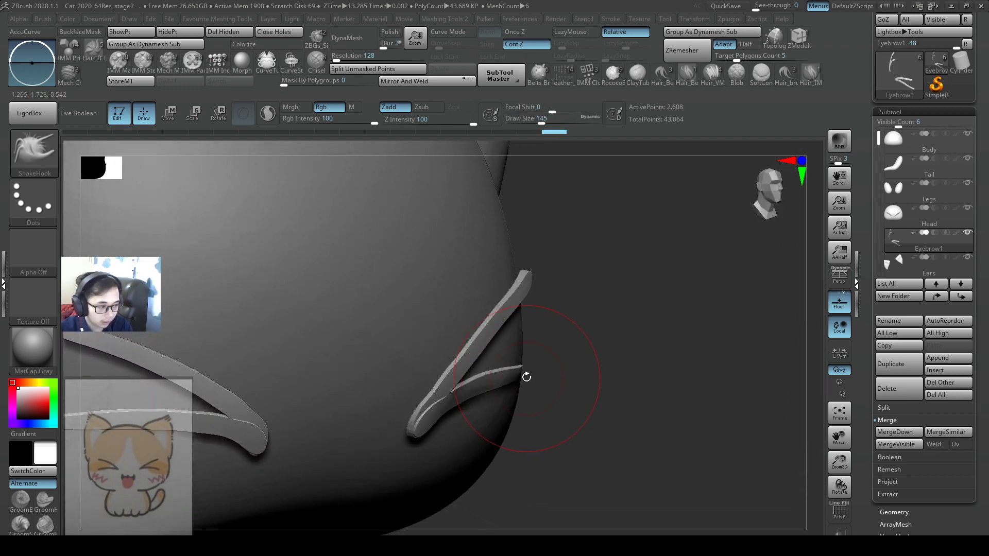
{"action": "key", "text": "s"}
{"action": "left_click_drag", "start_coordinate": [525, 375], "coordinate": [530, 375]}
{"action": "right_click_drag", "start_coordinate": [530, 376], "coordinate": [524, 383]}
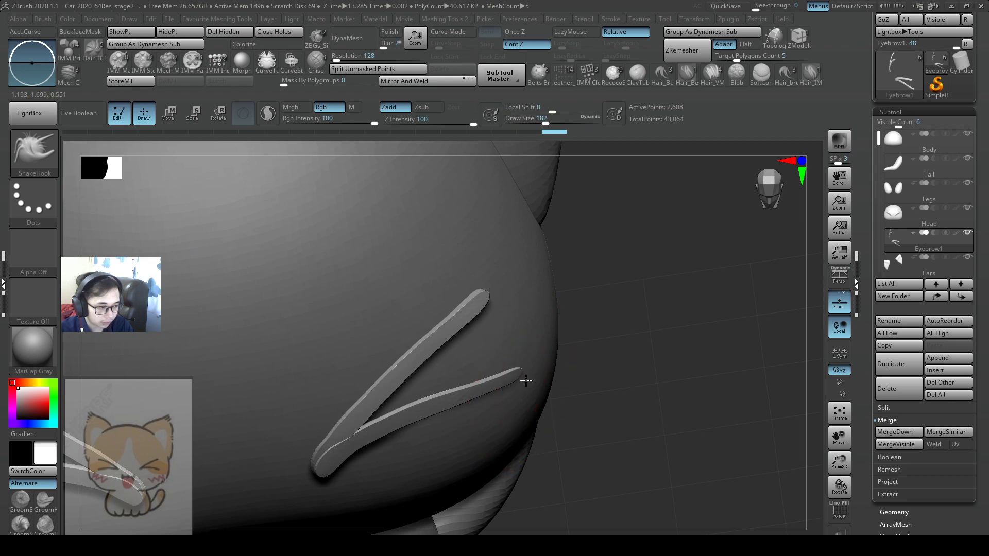
{"action": "right_click_drag", "start_coordinate": [552, 353], "coordinate": [543, 401]}
{"action": "mouse_move", "coordinate": [519, 369]}
{"action": "right_mouse_down"}
{"action": "mouse_move", "coordinate": [541, 329]}
{"action": "mouse_move", "coordinate": [539, 386]}
{"action": "right_mouse_up"}
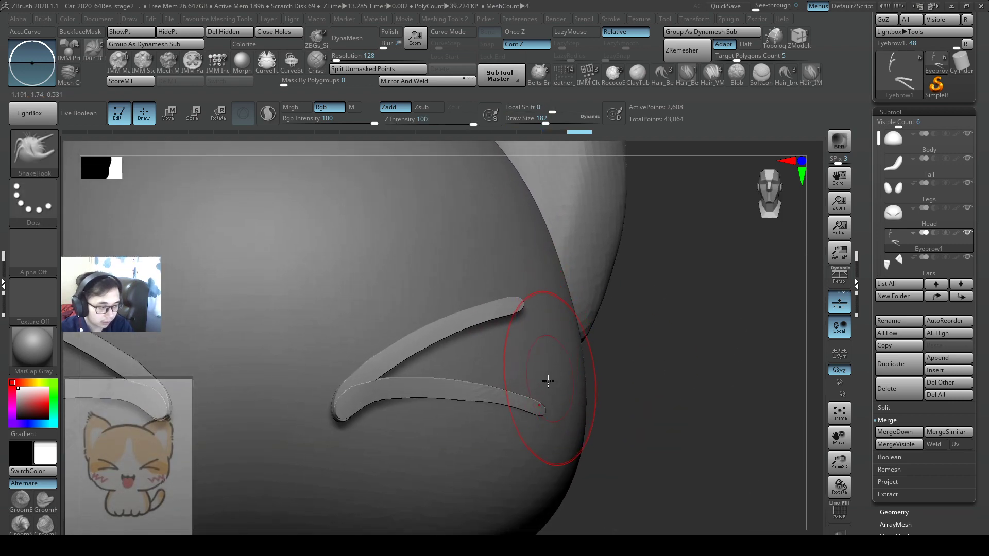
- Adjust the curve of the lower strips from several angles with SnakeHook at draw size 228
{"action": "key", "text": "s"}
{"action": "left_click_drag", "start_coordinate": [517, 397], "coordinate": [538, 408]}
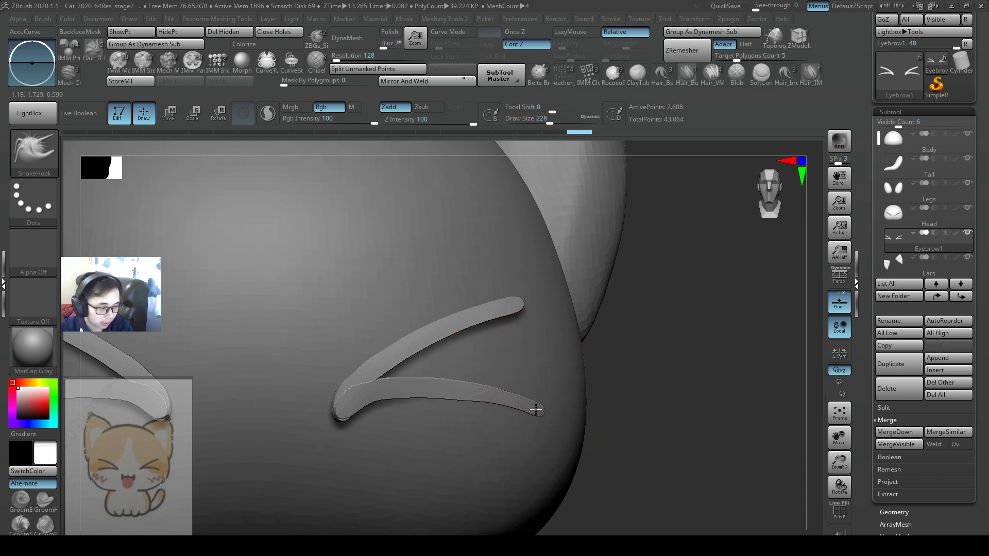
{"action": "right_click_drag", "start_coordinate": [542, 408], "coordinate": [409, 354]}
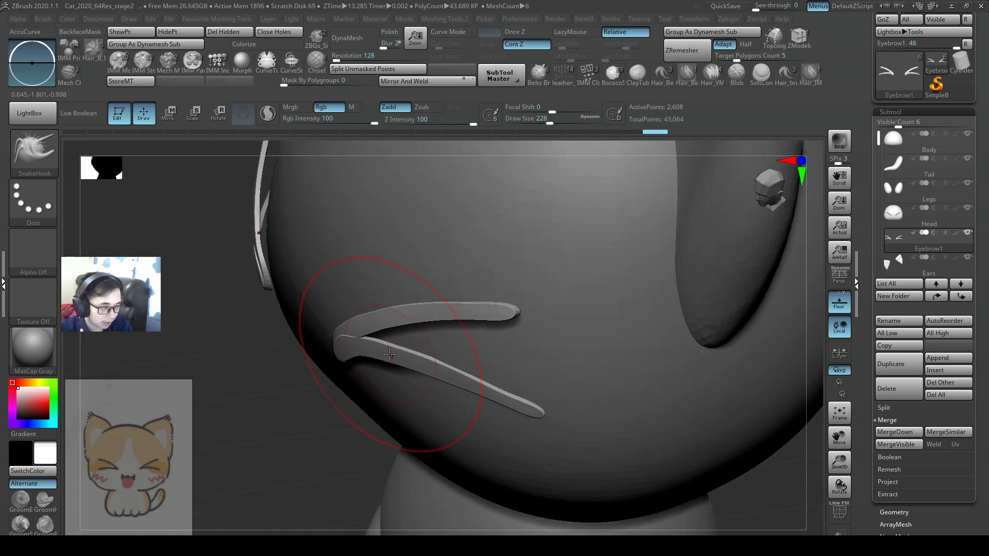
{"action": "mouse_move", "coordinate": [386, 351]}
{"action": "right_mouse_down"}
{"action": "mouse_move", "coordinate": [504, 306]}
{"action": "mouse_move", "coordinate": [490, 327]}
{"action": "right_mouse_up"}
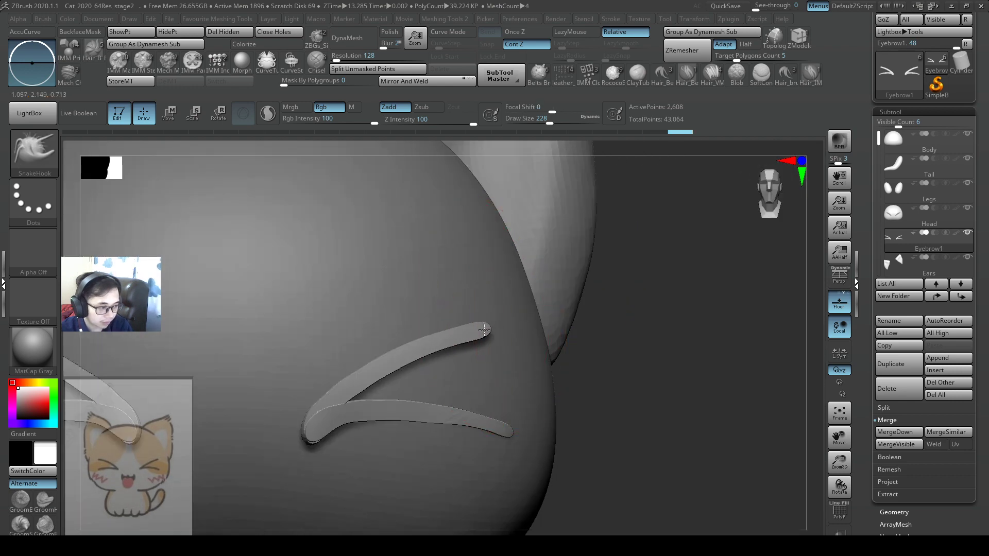
- Taper the outer tips of the upper strips with the Pinch brush at draw size 149
{"action": "key", "text": "b"}
{"action": "key", "text": "p"}
{"action": "key", "text": "i"}
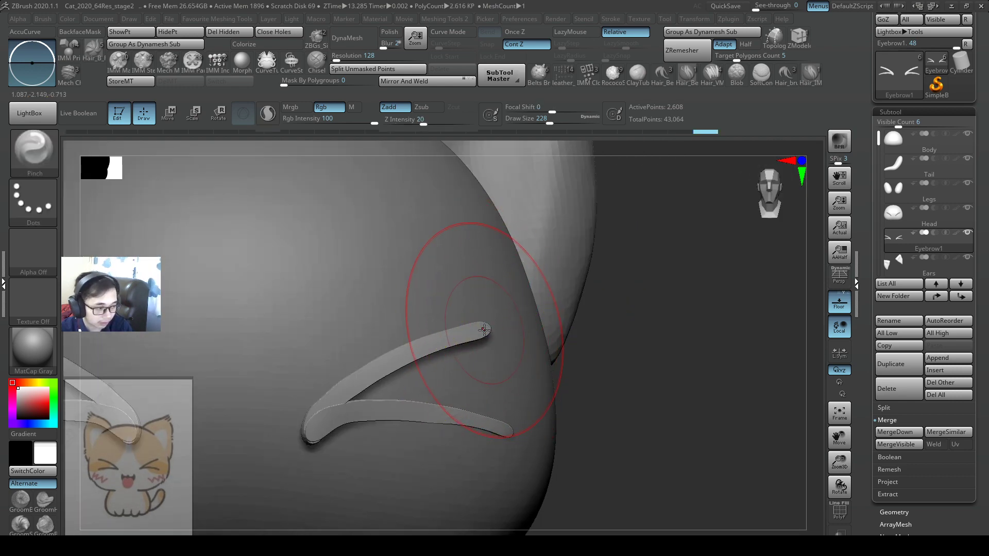
{"action": "key", "text": "s"}
{"action": "left_click_drag", "start_coordinate": [480, 330], "coordinate": [479, 328]}
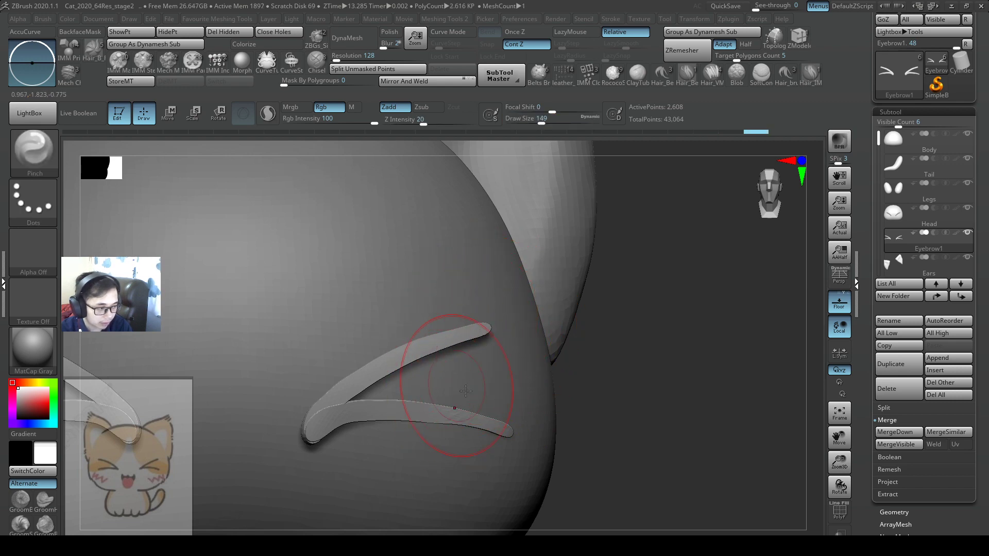
{"action": "mouse_move", "coordinate": [492, 332]}
{"action": "left_mouse_down"}
{"action": "mouse_move", "coordinate": [474, 361]}
{"action": "mouse_move", "coordinate": [453, 345]}
{"action": "left_mouse_up"}
- Adjust the lower strips against the cheeks from below and in front with SnakeHook at draw sizes 167 and 234
{"action": "key", "text": "b"}
{"action": "key", "text": "s"}
{"action": "key", "text": "h"}
{"action": "key", "text": "s"}
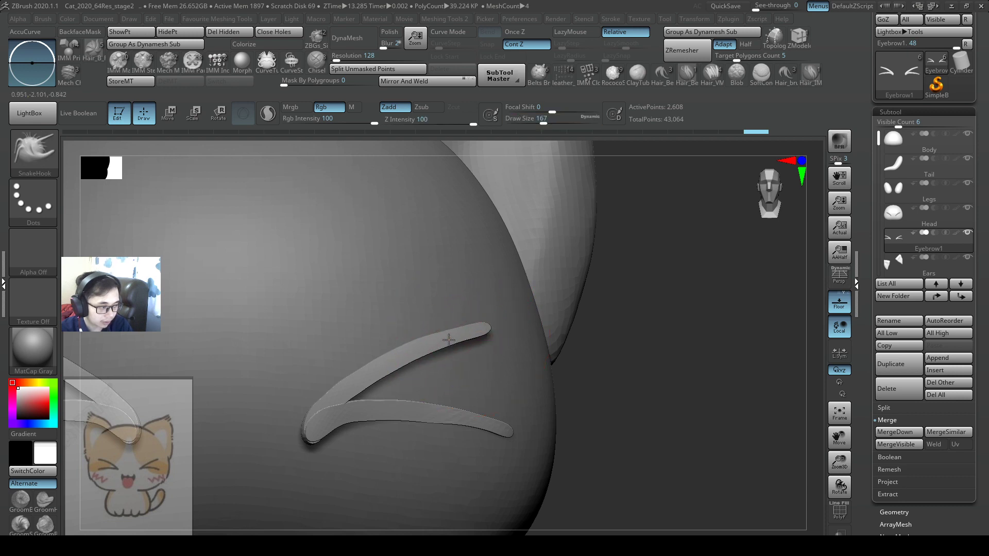
{"action": "key", "text": "f"}
{"action": "mouse_move", "coordinate": [567, 335]}
{"action": "right_mouse_down", "text": "ctrl"}
{"action": "mouse_move", "coordinate": [591, 342]}
{"action": "mouse_move", "coordinate": [431, 336]}
{"action": "mouse_move", "coordinate": [530, 314]}
{"action": "mouse_move", "coordinate": [501, 280]}
{"action": "mouse_move", "coordinate": [553, 387]}
{"action": "right_mouse_up", "text": "ctrl"}
{"action": "key", "text": "s"}
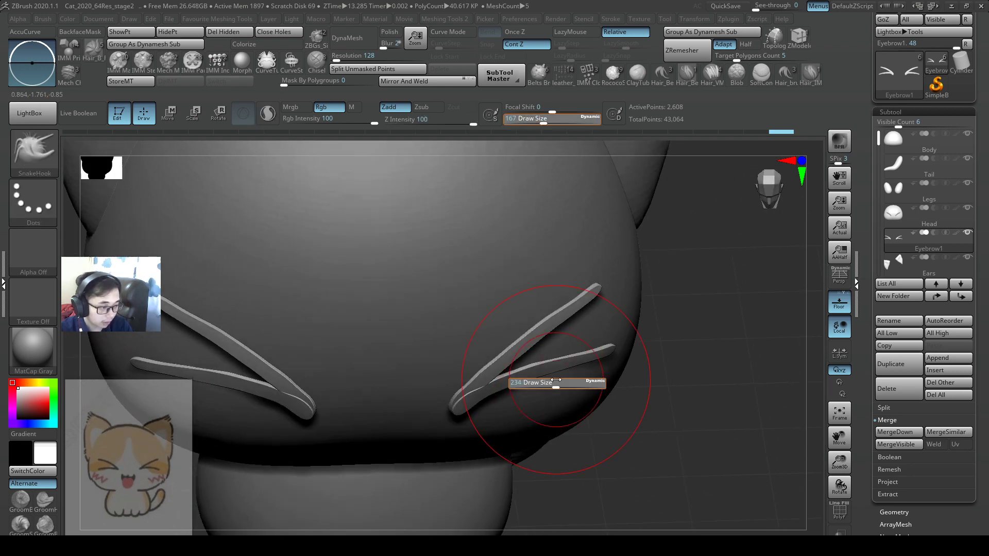
{"action": "mouse_move", "coordinate": [556, 380]}
{"action": "left_mouse_down"}
{"action": "mouse_move", "coordinate": [556, 369]}
{"action": "mouse_move", "coordinate": [592, 357]}
{"action": "mouse_move", "coordinate": [419, 325]}
{"action": "mouse_move", "coordinate": [490, 350]}
{"action": "mouse_move", "coordinate": [464, 364]}
{"action": "left_mouse_up"}
- Carve a mouth cavity into the Head subtool between and below the eyes with ClayBuildup at draw sizes 51 and 74
{"action": "key", "text": "s"}
{"action": "key", "text": "s"}
{"action": "key", "text": "s"}
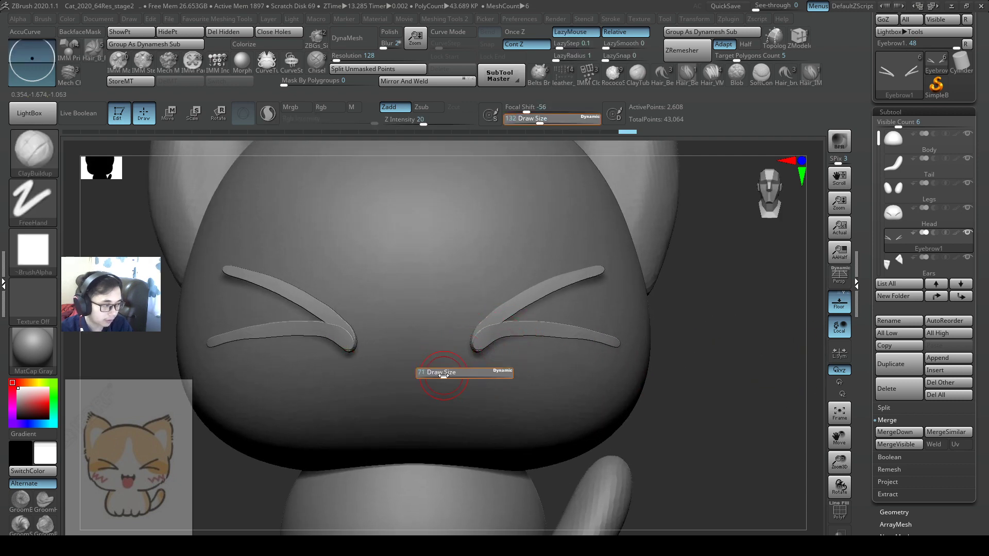
{"action": "left_click", "coordinate": [629, 354], "text": "alt"}
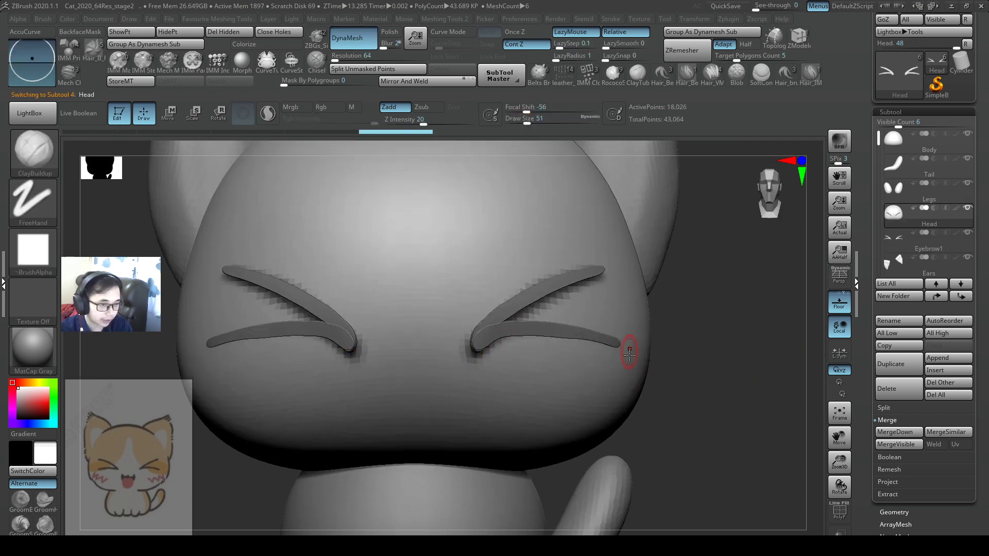
{"action": "key", "text": "ctrl"}
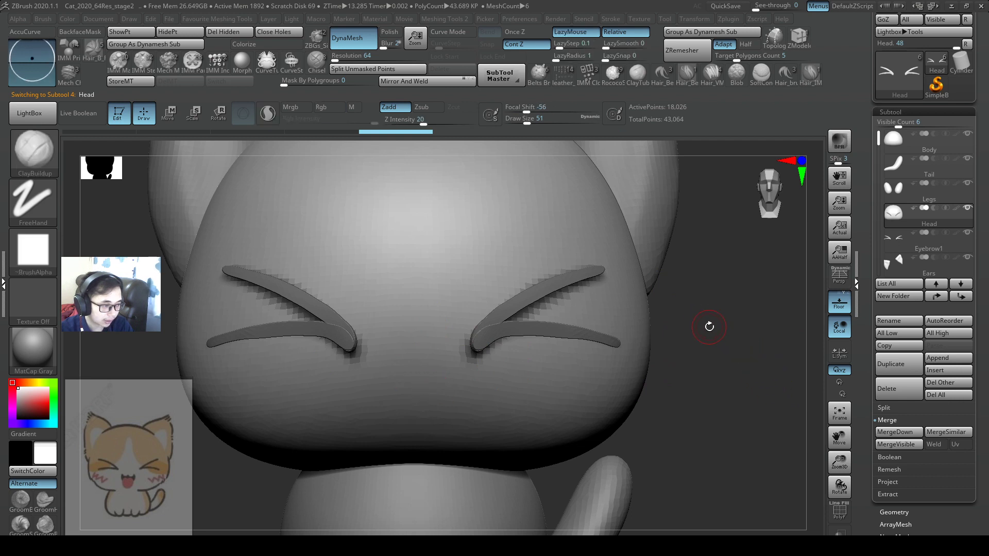
{"action": "mouse_move", "coordinate": [709, 327]}
{"action": "left_mouse_down", "text": "alt"}
{"action": "mouse_move", "coordinate": [720, 309]}
{"action": "mouse_move", "coordinate": [725, 340]}
{"action": "mouse_move", "coordinate": [747, 314]}
{"action": "left_mouse_up", "text": "alt"}
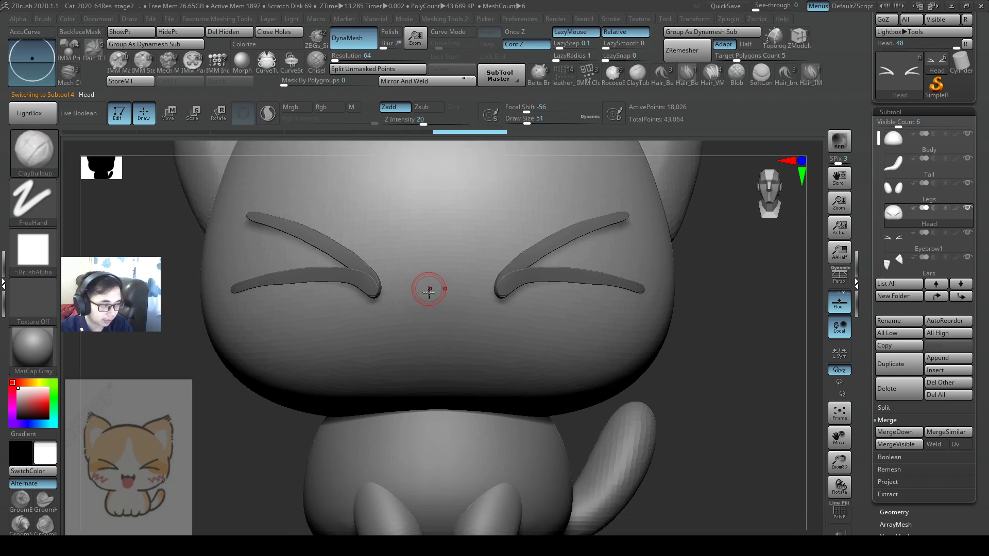
{"action": "mouse_move", "coordinate": [393, 324]}
{"action": "left_mouse_down"}
{"action": "mouse_move", "coordinate": [470, 323]}
{"action": "mouse_move", "coordinate": [442, 331]}
{"action": "mouse_move", "coordinate": [438, 384]}
{"action": "mouse_move", "coordinate": [453, 330]}
{"action": "mouse_move", "coordinate": [546, 336]}
{"action": "mouse_move", "coordinate": [464, 330]}
{"action": "mouse_move", "coordinate": [446, 340]}
{"action": "left_mouse_up"}
{"action": "key", "text": "bracketright"}
{"action": "key", "text": "bracketright"}
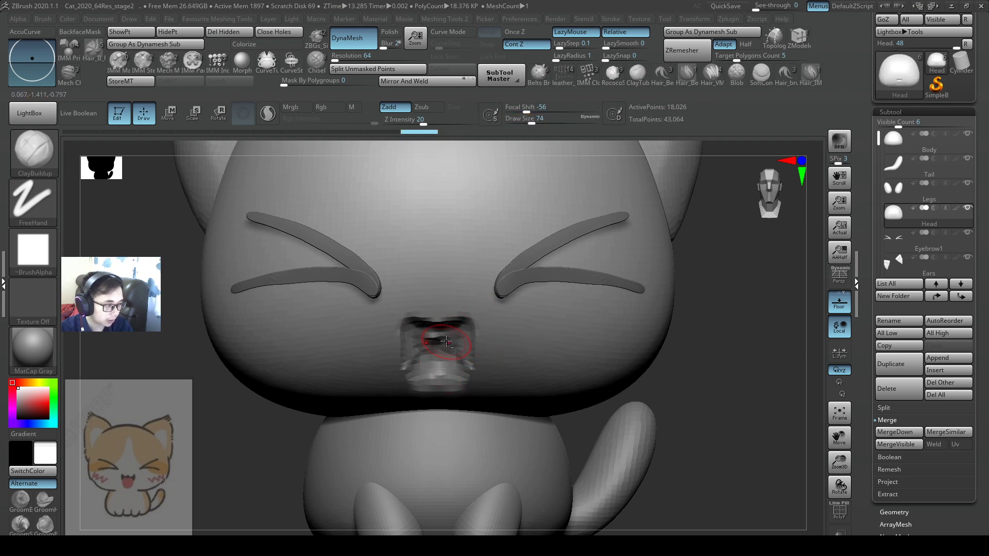
{"action": "right_click_drag", "start_coordinate": [467, 341], "coordinate": [446, 279], "text": "ctrl"}
{"action": "key", "text": "shift"}
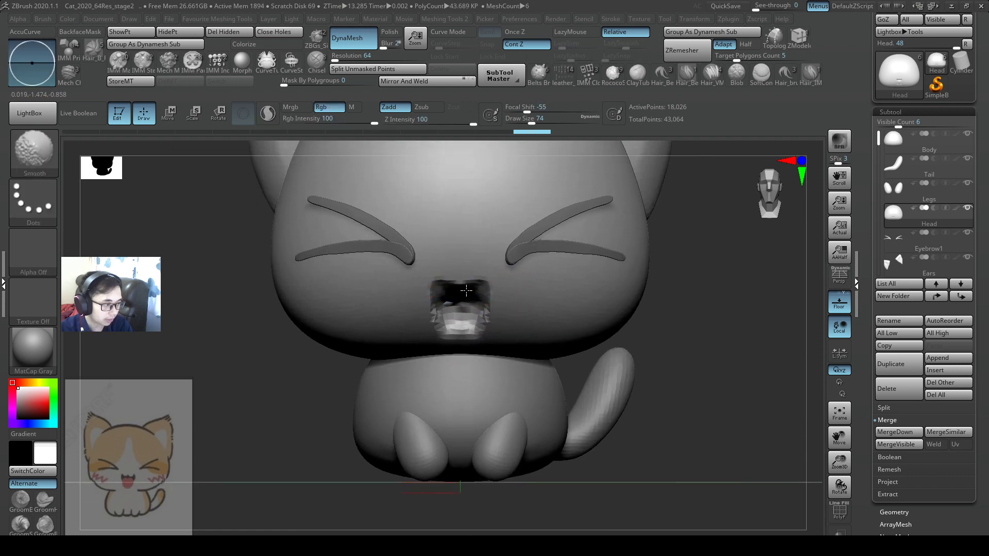
- Shape the mouth cavity and the chin beneath it with SnakeHook at draw sizes 136 and 372
{"action": "key", "text": "b"}
{"action": "key", "text": "s"}
{"action": "key", "text": "k"}
{"action": "right_click_drag", "start_coordinate": [519, 309], "coordinate": [491, 305], "text": "ctrl"}
{"action": "key", "text": "s"}
{"action": "left_click_drag", "start_coordinate": [491, 305], "coordinate": [499, 305]}
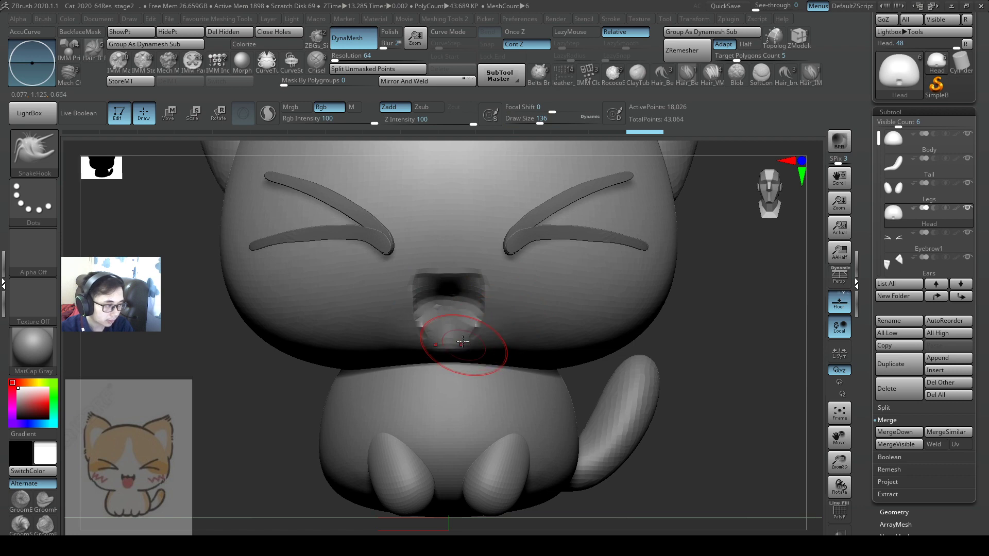
{"action": "mouse_move", "coordinate": [459, 299]}
{"action": "right_mouse_down"}
{"action": "mouse_move", "coordinate": [481, 293]}
{"action": "mouse_move", "coordinate": [478, 283]}
{"action": "mouse_move", "coordinate": [585, 287]}
{"action": "mouse_move", "coordinate": [561, 370]}
{"action": "mouse_move", "coordinate": [508, 294]}
{"action": "mouse_move", "coordinate": [500, 353]}
{"action": "right_mouse_up"}
{"action": "mouse_move", "coordinate": [503, 393]}
{"action": "right_mouse_down"}
{"action": "mouse_move", "coordinate": [512, 393]}
{"action": "mouse_move", "coordinate": [506, 415]}
{"action": "mouse_move", "coordinate": [488, 426]}
{"action": "right_mouse_up"}
{"action": "key", "text": "s"}
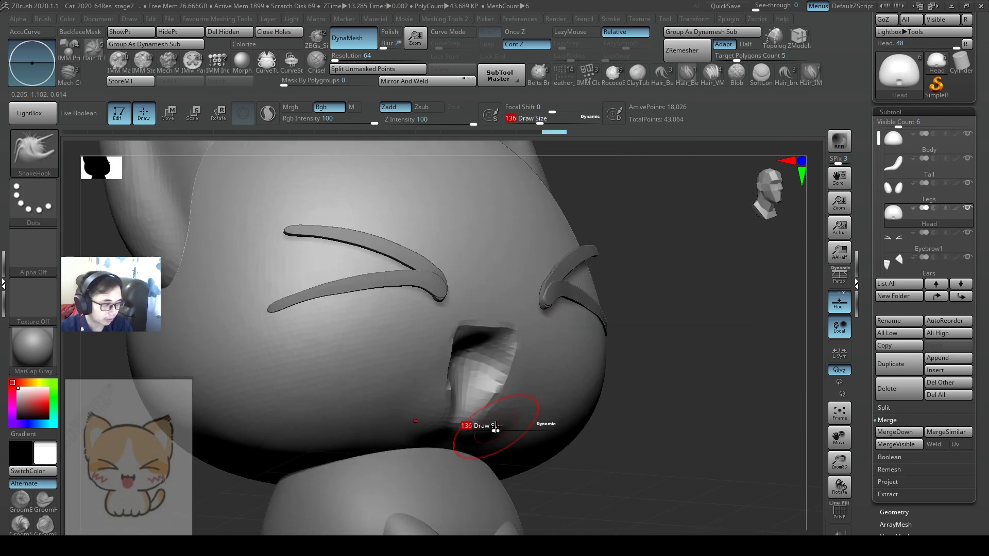
{"action": "mouse_move", "coordinate": [488, 426]}
{"action": "left_mouse_down"}
{"action": "mouse_move", "coordinate": [471, 446]}
{"action": "mouse_move", "coordinate": [482, 450]}
{"action": "left_mouse_up"}
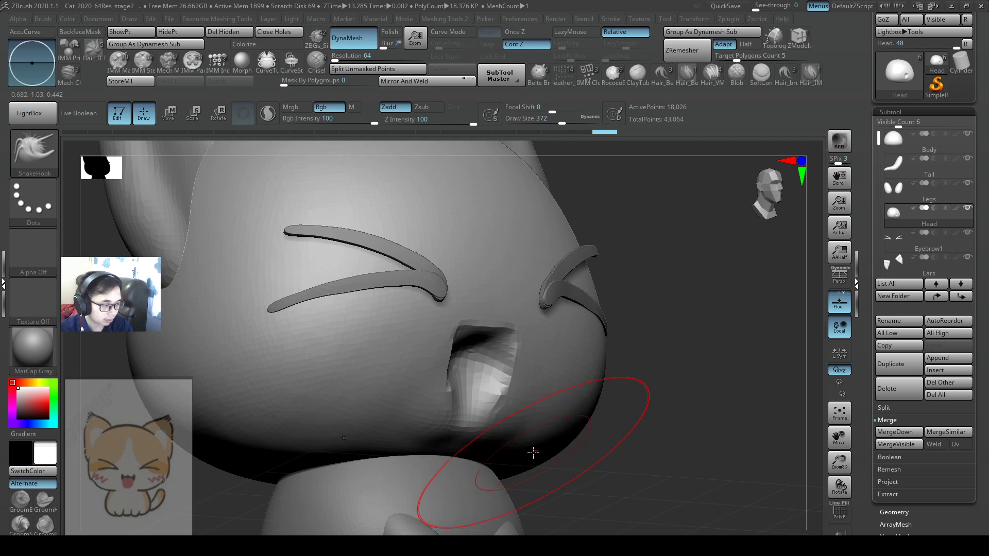
- Smooth the mouth cavity down and re-carve it with ClayBuildup at draw size 59
{"action": "mouse_move", "coordinate": [526, 447]}
{"action": "right_mouse_down", "text": "shift"}
{"action": "mouse_move", "coordinate": [475, 431]}
{"action": "mouse_move", "coordinate": [453, 370]}
{"action": "right_mouse_up", "text": "shift"}
{"action": "left_click_drag", "start_coordinate": [454, 369], "coordinate": [442, 387], "text": "shift"}
{"action": "key", "text": "b"}
{"action": "key", "text": "c"}
{"action": "key", "text": "b"}
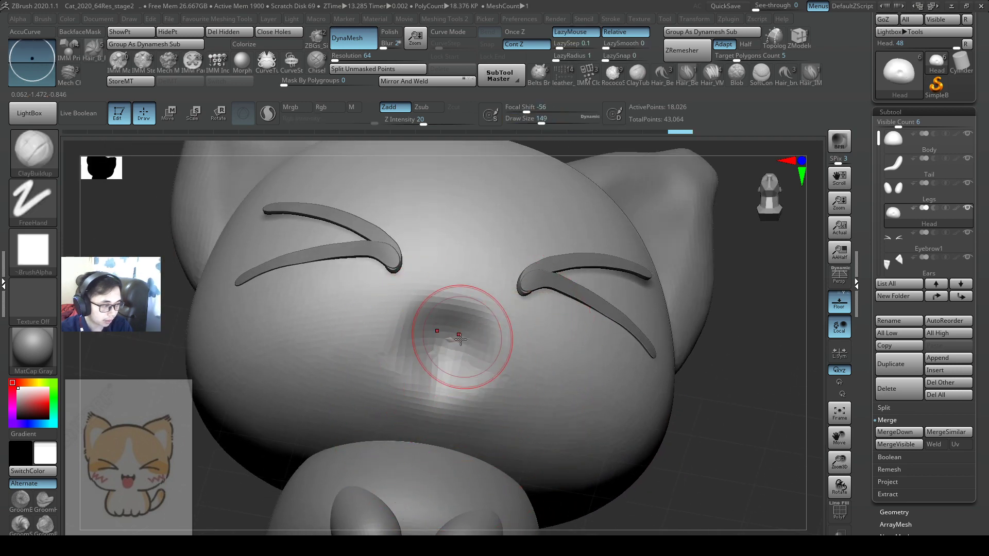
{"action": "right_click_drag", "start_coordinate": [459, 327], "coordinate": [459, 355], "text": "ctrl"}
{"action": "mouse_move", "coordinate": [464, 353]}
{"action": "left_mouse_down", "text": "ctrl+alt+shift"}
{"action": "mouse_move", "coordinate": [470, 345]}
{"action": "mouse_move", "coordinate": [461, 349]}
{"action": "left_mouse_up", "text": "ctrl+alt+shift"}
{"action": "right_click_drag", "start_coordinate": [464, 340], "coordinate": [475, 333]}
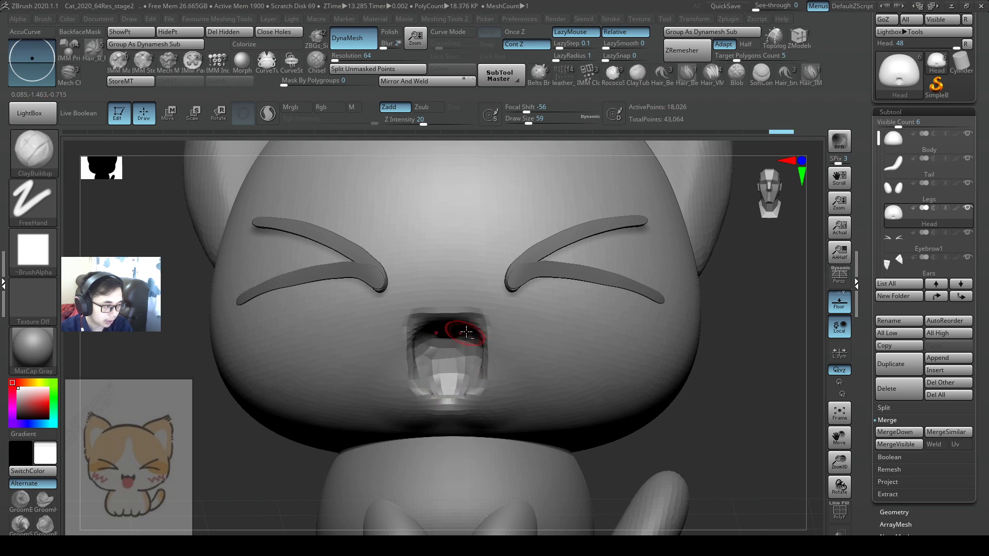
- Remesh the head with DynaMesh at resolution 64 and reshape the mouth's outline with SnakeHook at draw size 124
{"action": "right_click_drag", "start_coordinate": [536, 333], "coordinate": [412, 165]}
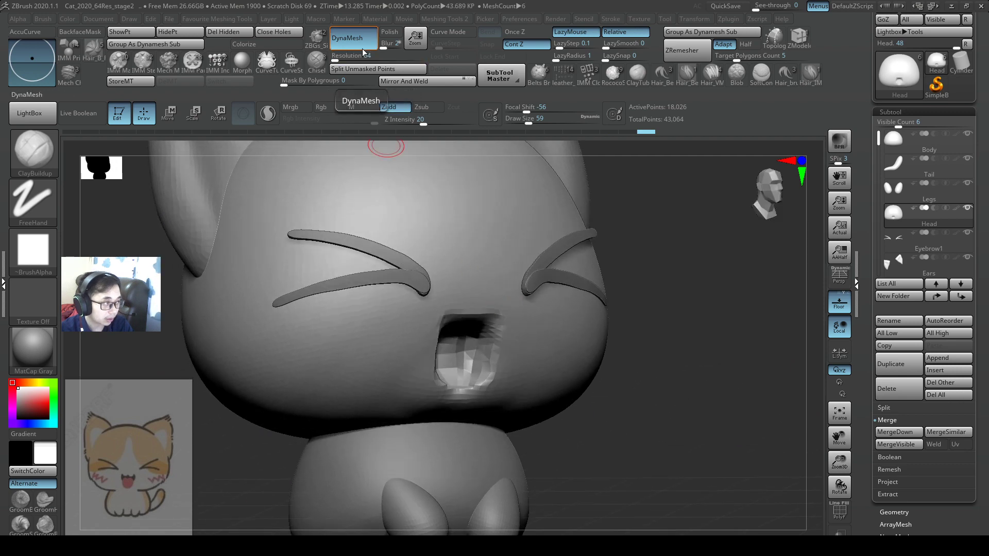
{"action": "mouse_move", "coordinate": [466, 206]}
{"action": "right_mouse_down", "text": "shift"}
{"action": "mouse_move", "coordinate": [568, 359]}
{"action": "mouse_move", "coordinate": [464, 319]}
{"action": "mouse_move", "coordinate": [474, 322]}
{"action": "right_mouse_up", "text": "shift"}
{"action": "key", "text": "b"}
{"action": "key", "text": "s"}
{"action": "key", "text": "h"}
{"action": "key", "text": "s"}
{"action": "left_click", "coordinate": [487, 316]}
{"action": "key", "text": "bracketright"}
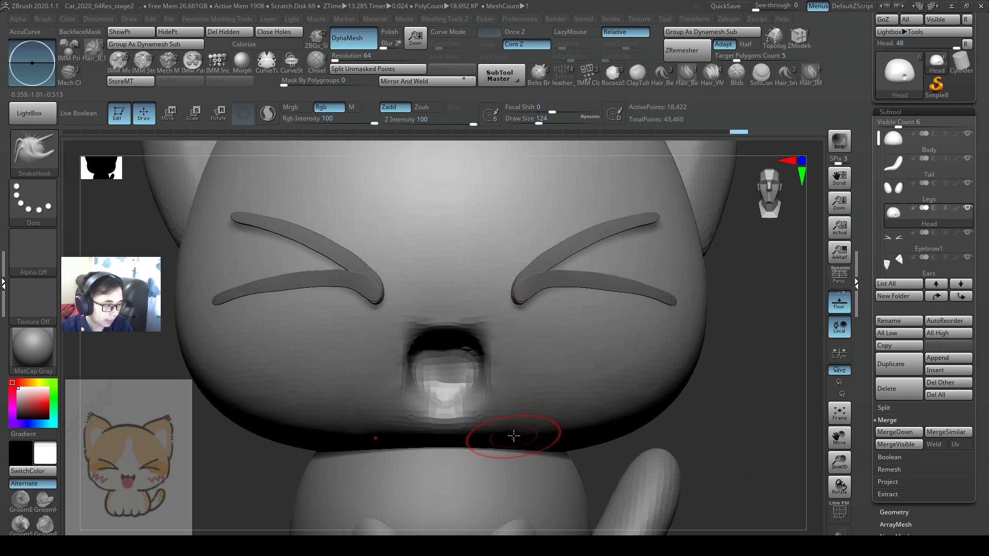
- Refine the chin's side profile with Smooth at draw size 104 and SnakeHook at draw size 154
{"action": "key", "text": "shift"}
{"action": "left_click_drag", "start_coordinate": [503, 434], "coordinate": [503, 432], "text": "shift"}
{"action": "mouse_move", "coordinate": [503, 433]}
{"action": "right_mouse_down"}
{"action": "mouse_move", "coordinate": [510, 423]}
{"action": "mouse_move", "coordinate": [541, 426]}
{"action": "mouse_move", "coordinate": [531, 420]}
{"action": "right_mouse_up"}
{"action": "key", "text": "s"}
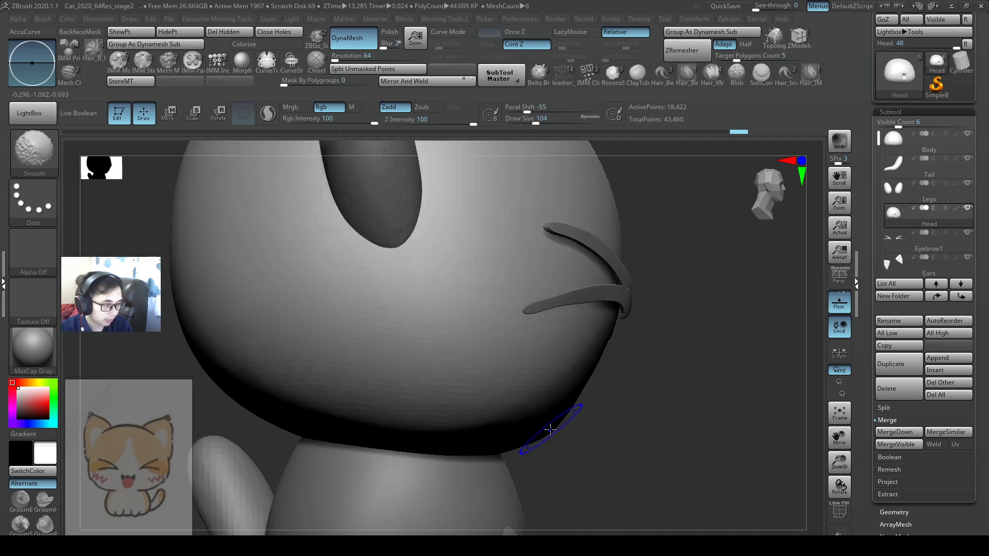
{"action": "key", "text": "s"}
{"action": "left_click_drag", "start_coordinate": [538, 434], "coordinate": [557, 434]}
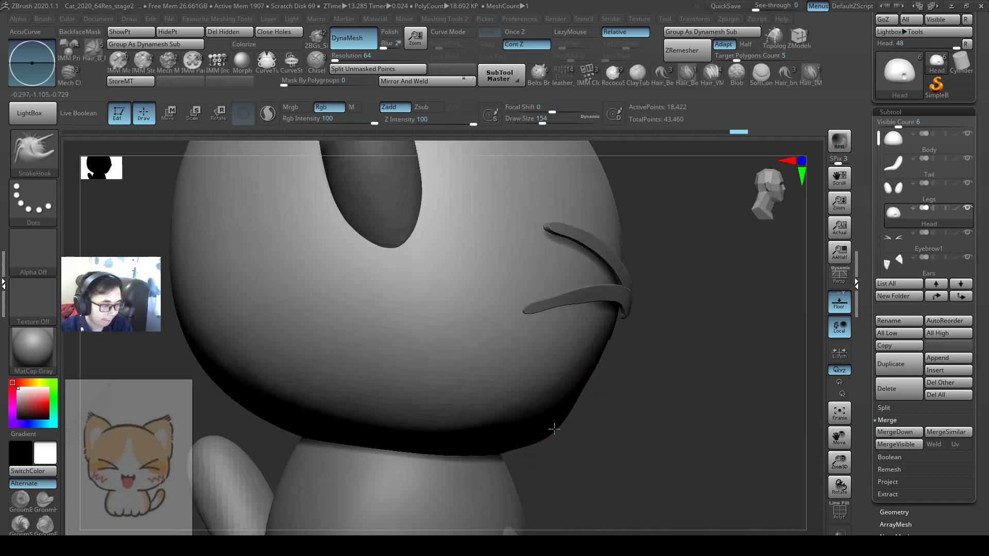
- Adjust the sides of the mouth from the front with SnakeHook at draw size 128
{"action": "right_click_drag", "start_coordinate": [554, 429], "coordinate": [552, 428]}
{"action": "key", "text": "s"}
{"action": "mouse_move", "coordinate": [598, 434]}
{"action": "left_mouse_down"}
{"action": "mouse_move", "coordinate": [639, 433]}
{"action": "mouse_move", "coordinate": [642, 444]}
{"action": "mouse_move", "coordinate": [621, 426]}
{"action": "left_mouse_up"}
{"action": "key", "text": "bracketleft"}
{"action": "key", "text": "s"}
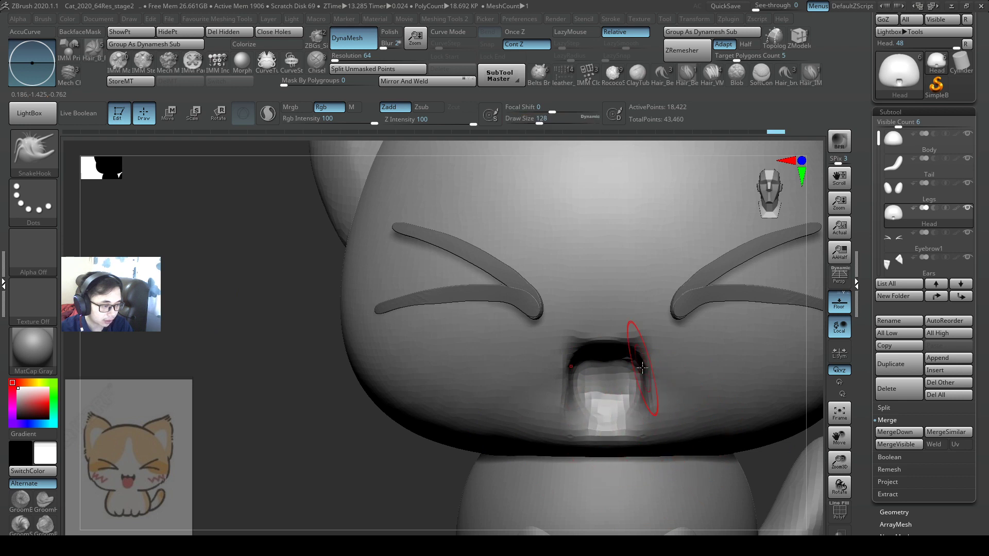
- Crease the mouth's rim with DamStandard at draw size 128 and Z intensity 33
{"action": "key", "text": "b"}
{"action": "key", "text": "d"}
{"action": "key", "text": "s"}
{"action": "left_click_drag", "start_coordinate": [632, 342], "coordinate": [640, 347]}
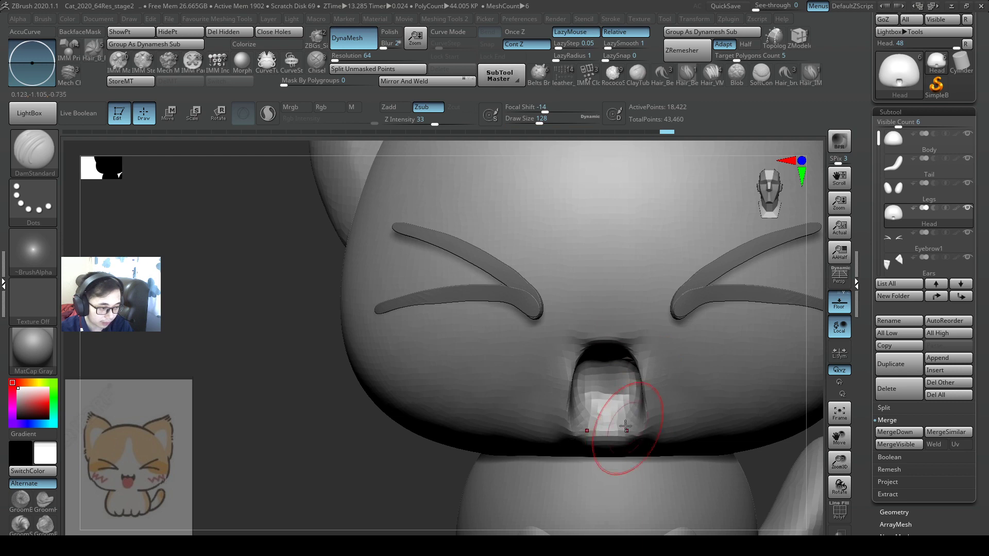
- Refine the mouth's edges more gently with DamStandard at Z intensity 9 and draw sizes 71 and 90
{"action": "mouse_move", "coordinate": [614, 431]}
{"action": "right_mouse_down"}
{"action": "mouse_move", "coordinate": [670, 371]}
{"action": "mouse_move", "coordinate": [662, 380]}
{"action": "mouse_move", "coordinate": [563, 320]}
{"action": "right_mouse_up"}
{"action": "key", "text": "s"}
{"action": "left_click", "coordinate": [662, 379]}
{"action": "left_click_drag", "start_coordinate": [428, 125], "coordinate": [410, 129]}
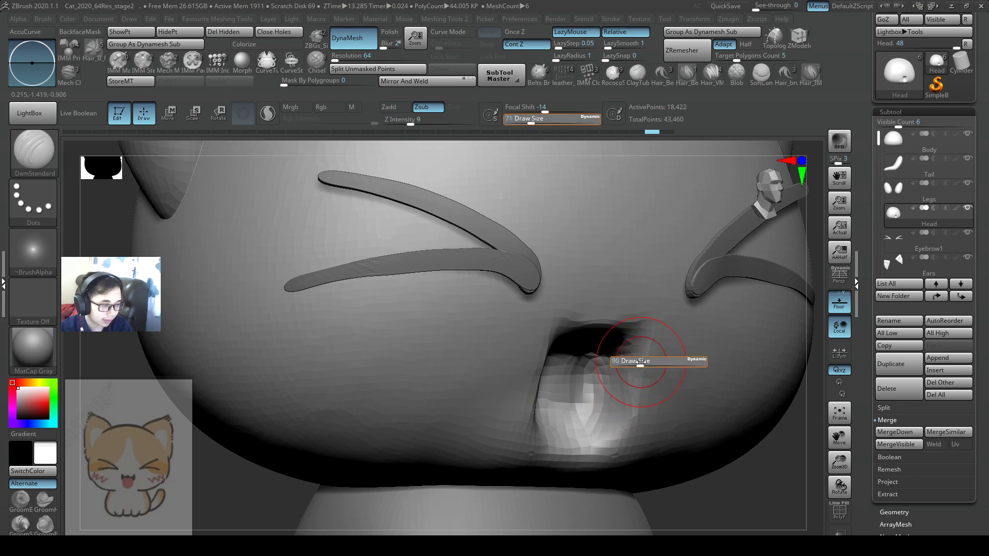
{"action": "key", "text": "ctrl"}
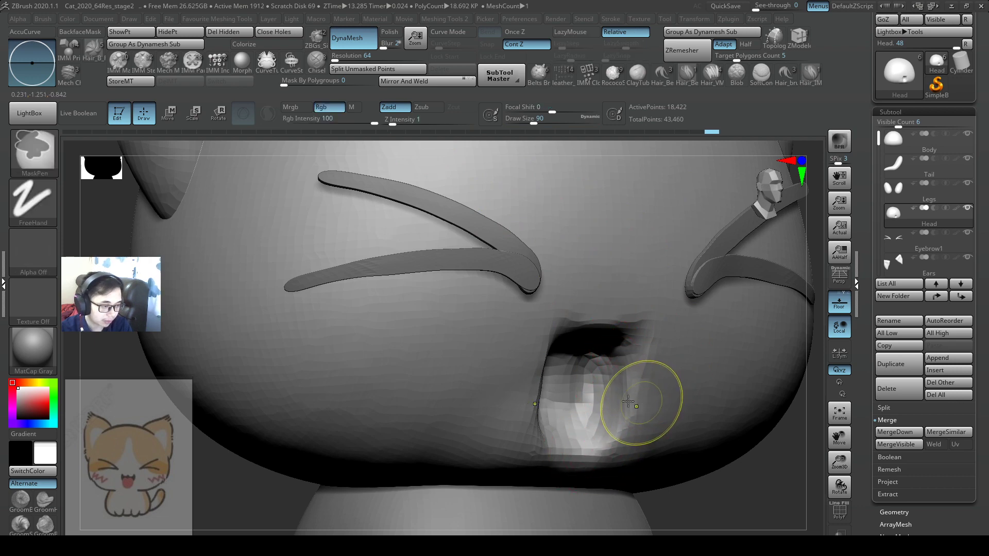
{"action": "mouse_move", "coordinate": [640, 397]}
{"action": "right_mouse_down"}
{"action": "mouse_move", "coordinate": [656, 382]}
{"action": "mouse_move", "coordinate": [607, 354]}
{"action": "right_mouse_up"}
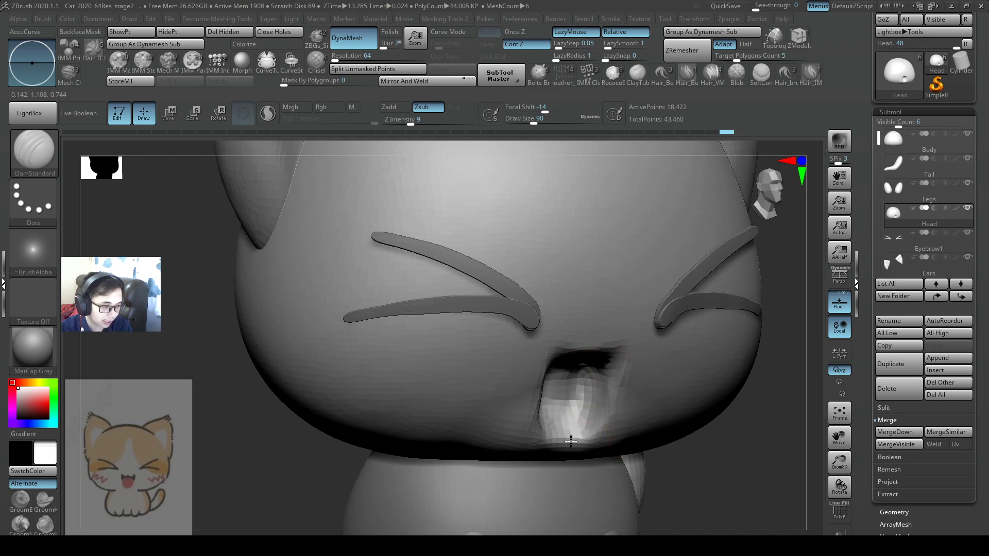
- Rebuild the head's mesh with DynaMesh at resolution 64 and check the whole cat from the front
{"action": "key", "text": "f"}
{"action": "mouse_move", "coordinate": [624, 412]}
{"action": "right_mouse_down"}
{"action": "mouse_move", "coordinate": [614, 392]}
{"action": "mouse_move", "coordinate": [619, 507]}
{"action": "mouse_move", "coordinate": [618, 425]}
{"action": "mouse_move", "coordinate": [556, 419]}
{"action": "mouse_move", "coordinate": [250, 149]}
{"action": "right_mouse_up"}
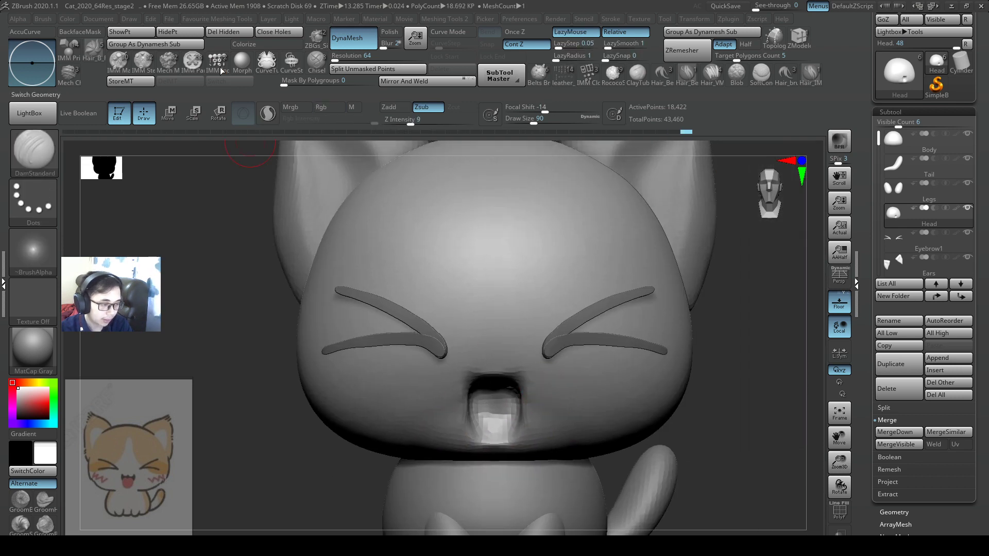
{"action": "mouse_move", "coordinate": [541, 380]}
{"action": "right_mouse_down", "text": "ctrl"}
{"action": "mouse_move", "coordinate": [501, 397]}
{"action": "mouse_move", "coordinate": [578, 376]}
{"action": "right_mouse_up", "text": "ctrl"}
{"action": "left_click", "coordinate": [367, 38]}
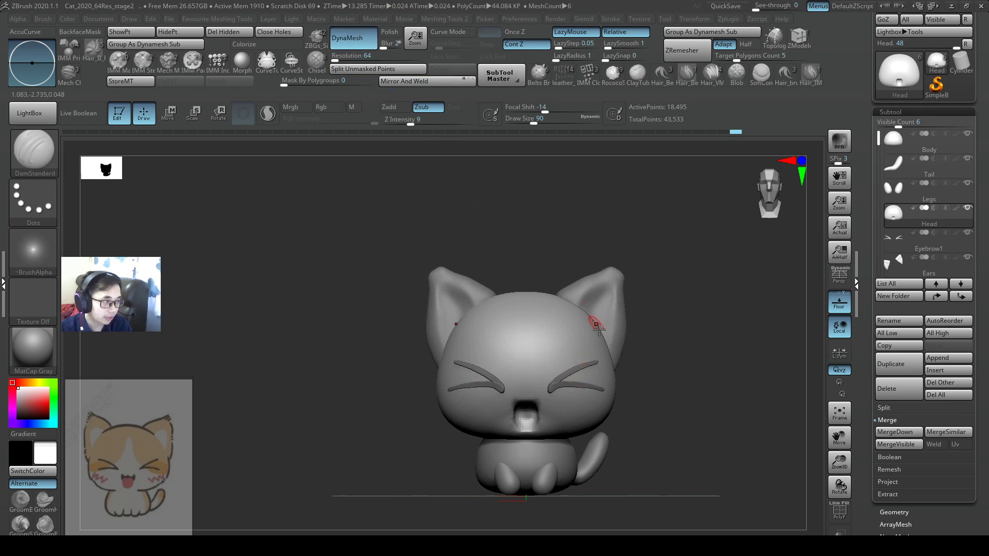
{"action": "mouse_move", "coordinate": [601, 325]}
{"action": "right_mouse_down"}
{"action": "mouse_move", "coordinate": [629, 320]}
{"action": "mouse_move", "coordinate": [676, 347]}
{"action": "mouse_move", "coordinate": [622, 335]}
{"action": "mouse_move", "coordinate": [616, 407]}
{"action": "mouse_move", "coordinate": [586, 415]}
{"action": "mouse_move", "coordinate": [592, 395]}
{"action": "right_mouse_up"}
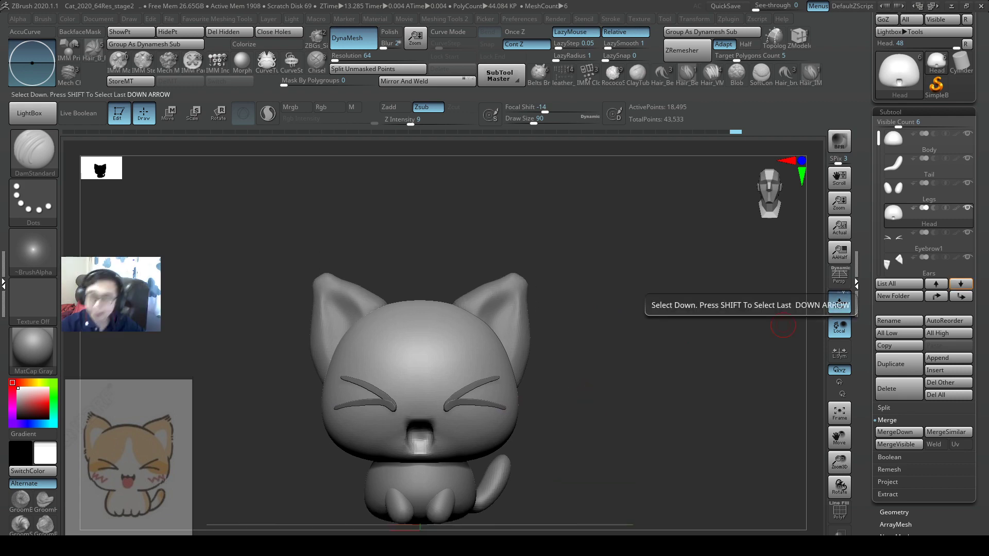